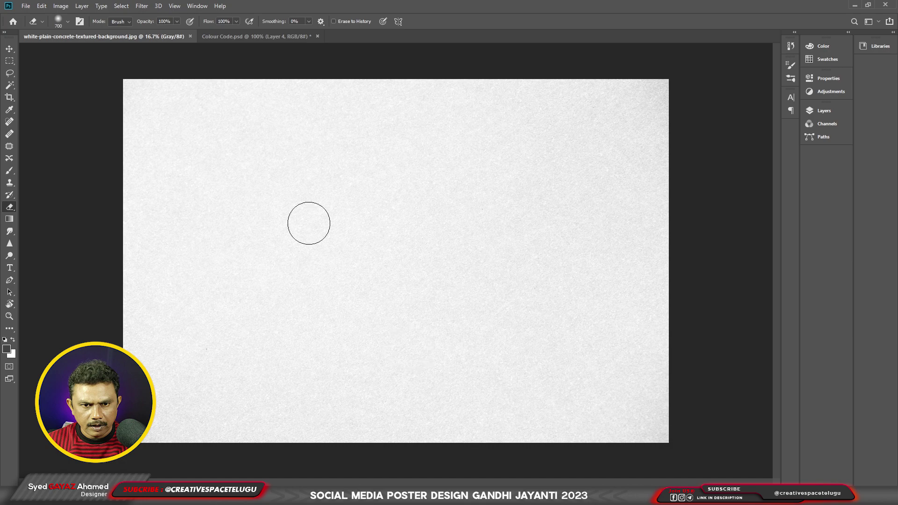
Switch to the Colour Code.psd reference design showing the fcb851, b3966a and 514129 swatches.
click(229, 35)
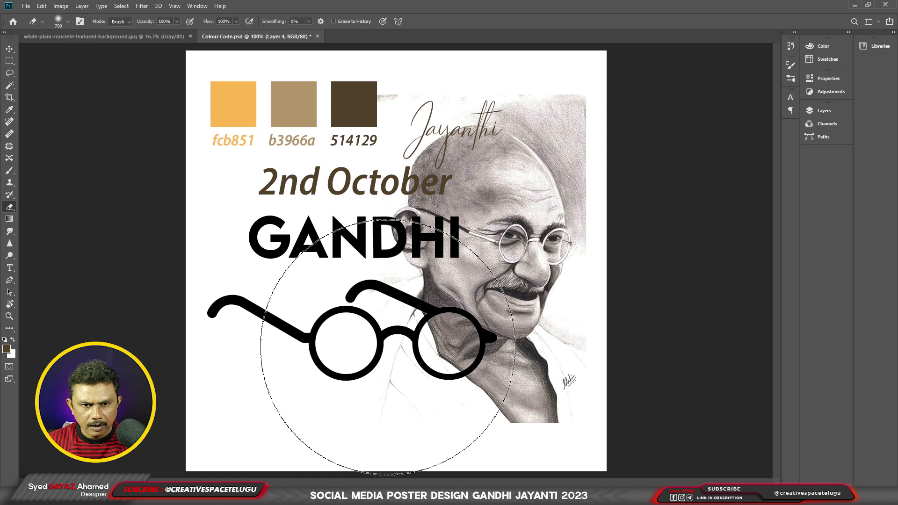
Create a new 3 × 3 inch document at 300 ppi.
key(ctrl)
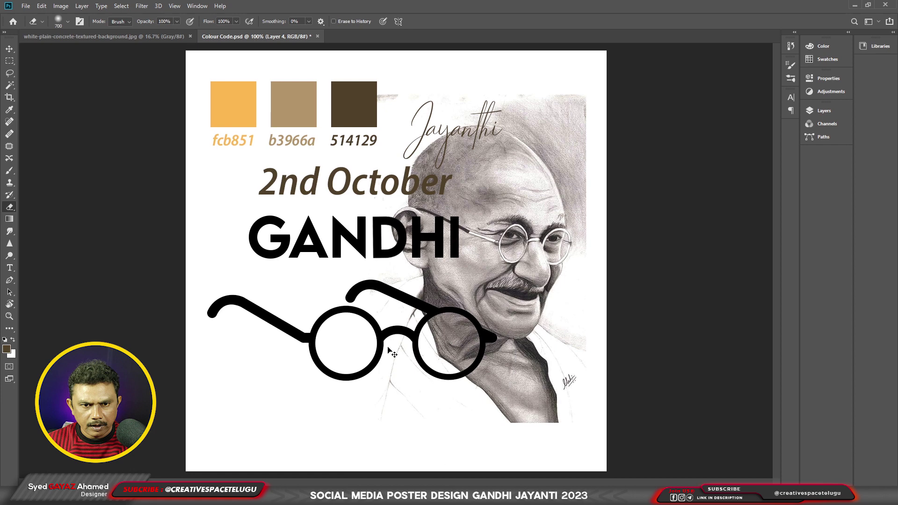
key(ctrl+n)
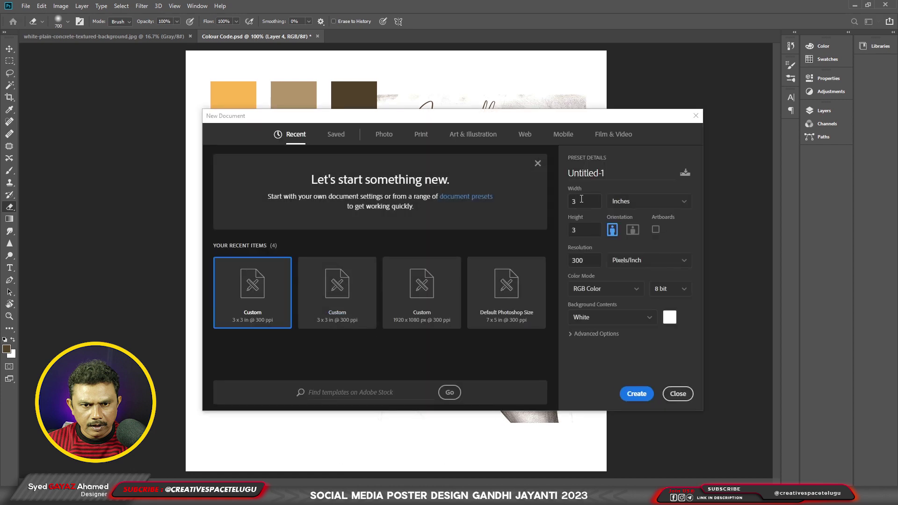
double_click(581, 200)
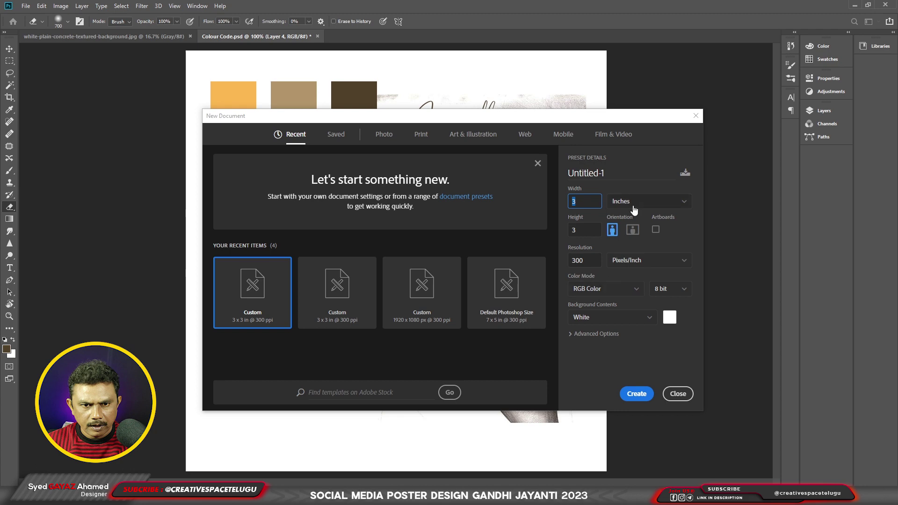
click(638, 395)
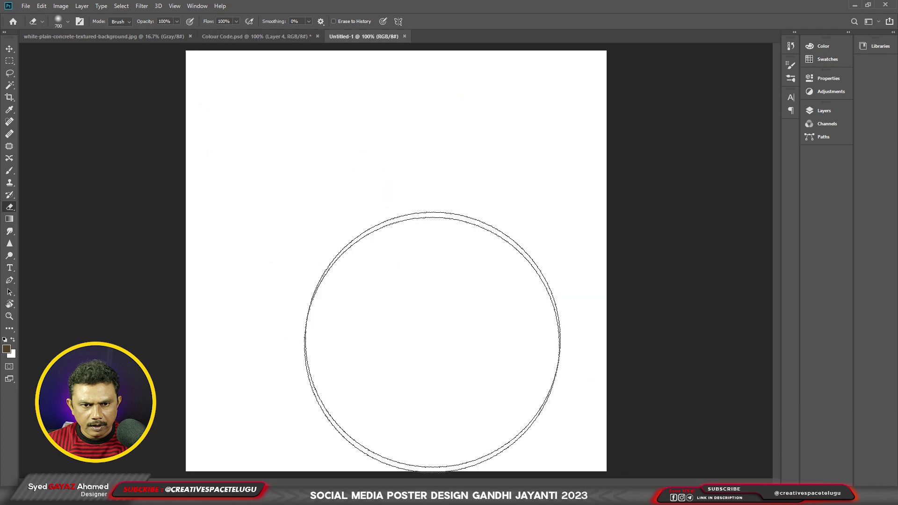
Sample orange fcb851 as foreground and tan b3966a as background from the Colour Code swatches.
click(254, 36)
click(6, 348)
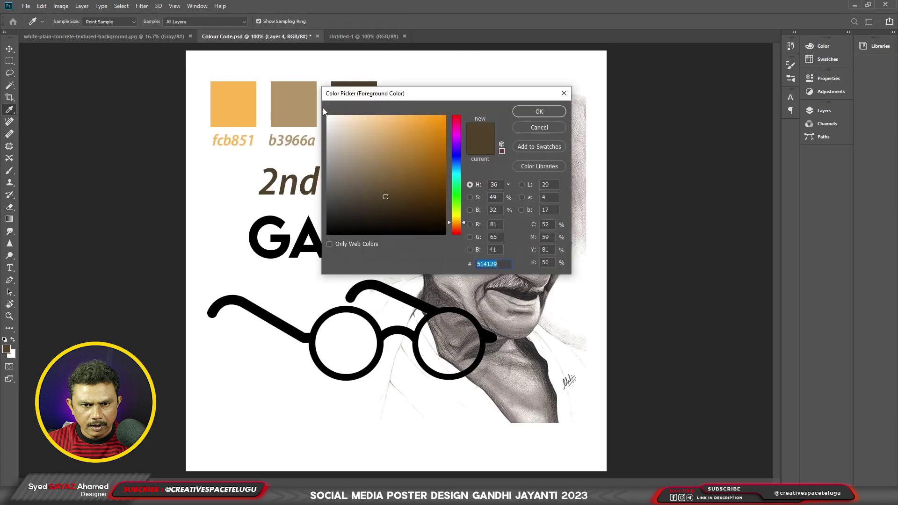
click(234, 102)
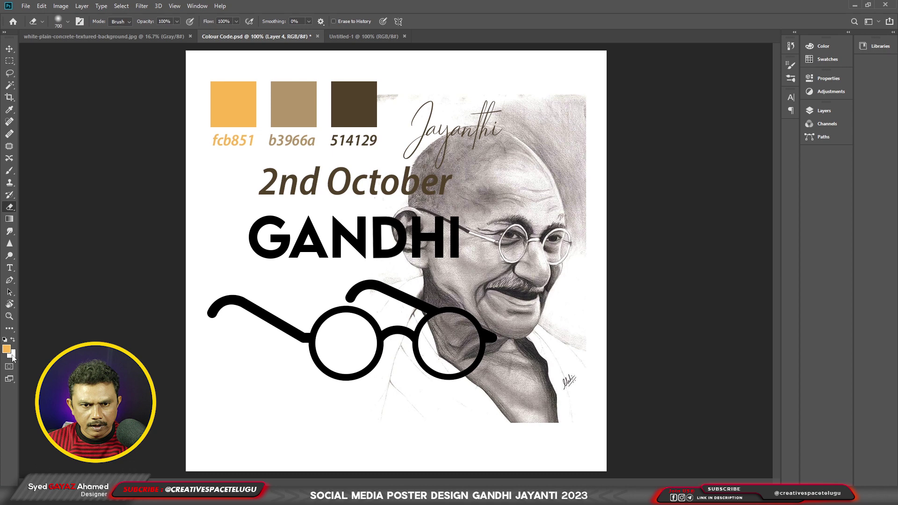
click(11, 353)
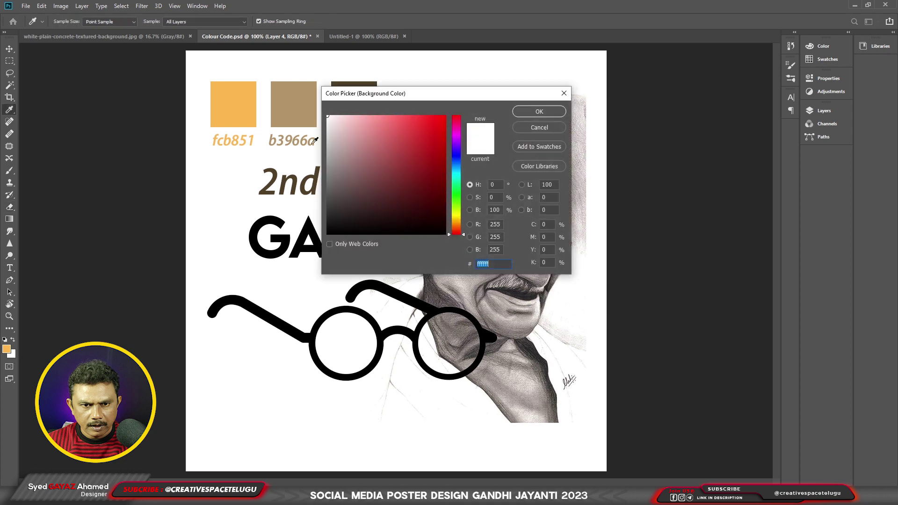
click(284, 117)
click(539, 111)
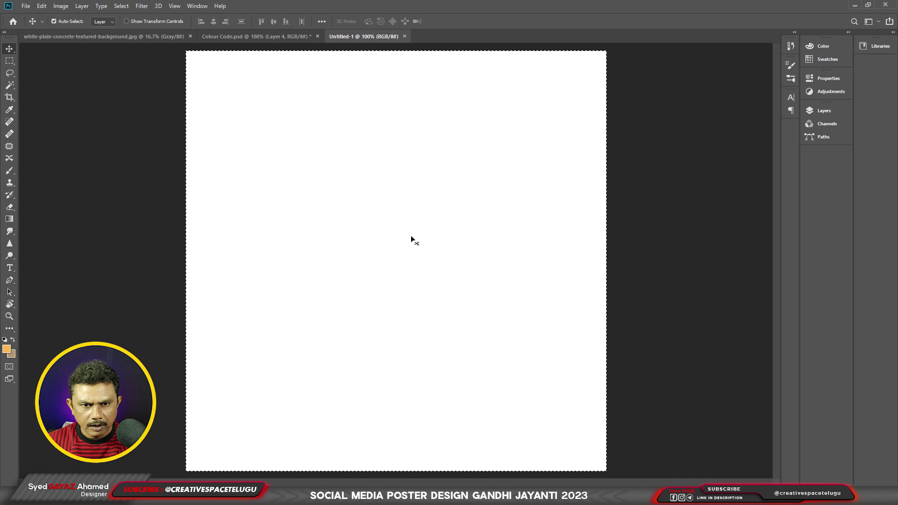
Add Layer 1 and fill it solid with the tan b3966a background colour.
key(ctrl+shift+n)
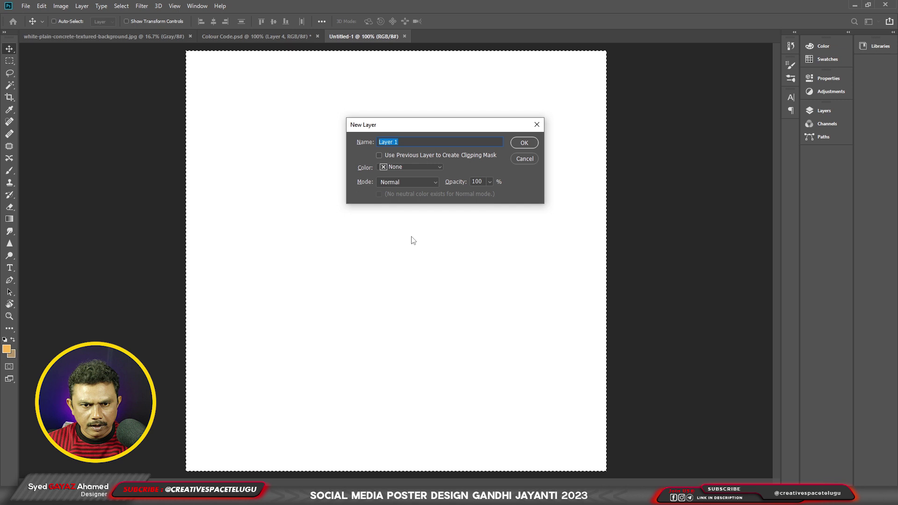
key(Return)
key(alt+BackSpace)
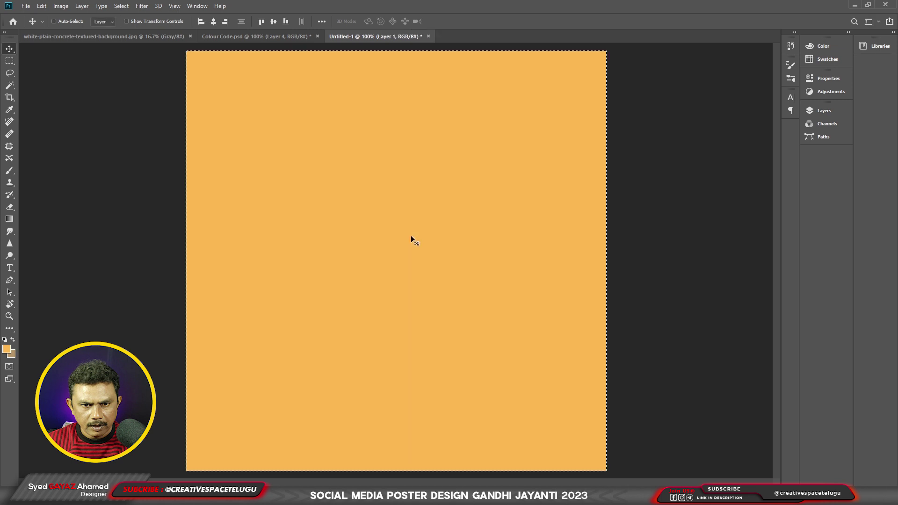
key(ctrl+d)
key(ctrl)
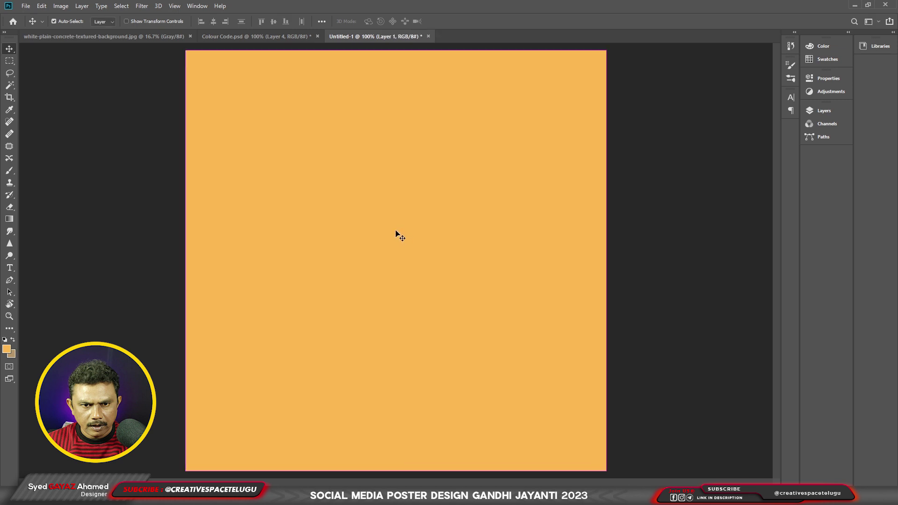
key(ctrl+BackSpace)
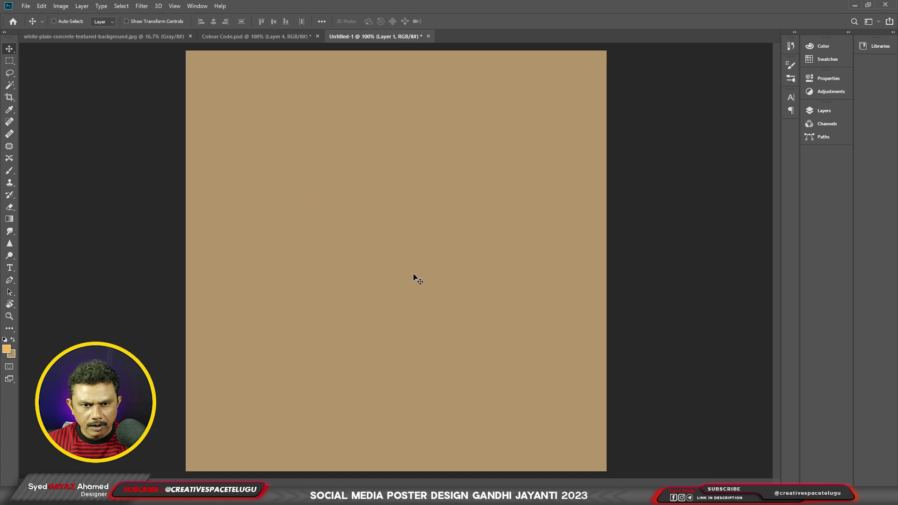
Pick the cloud brush from the Digital-Painting-All-Brush Creativespace set and add Layer 2.
key(b)
right_click(380, 233)
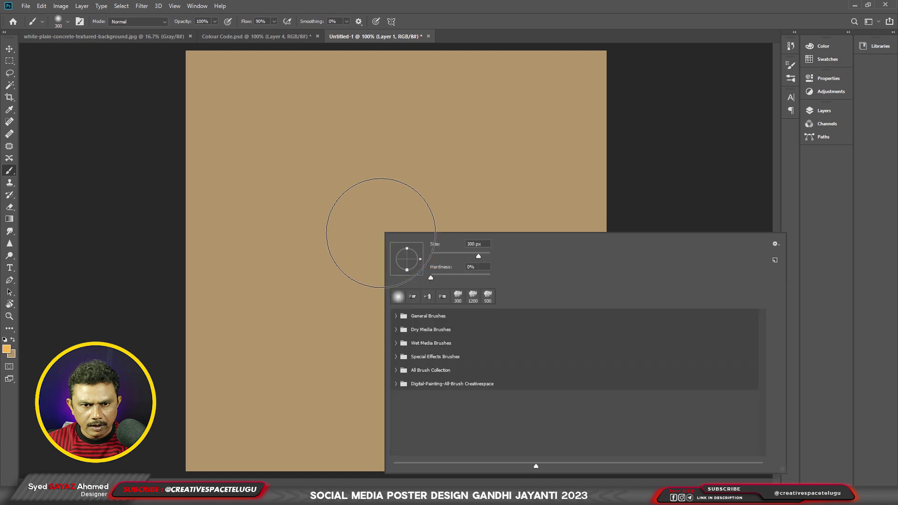
click(396, 384)
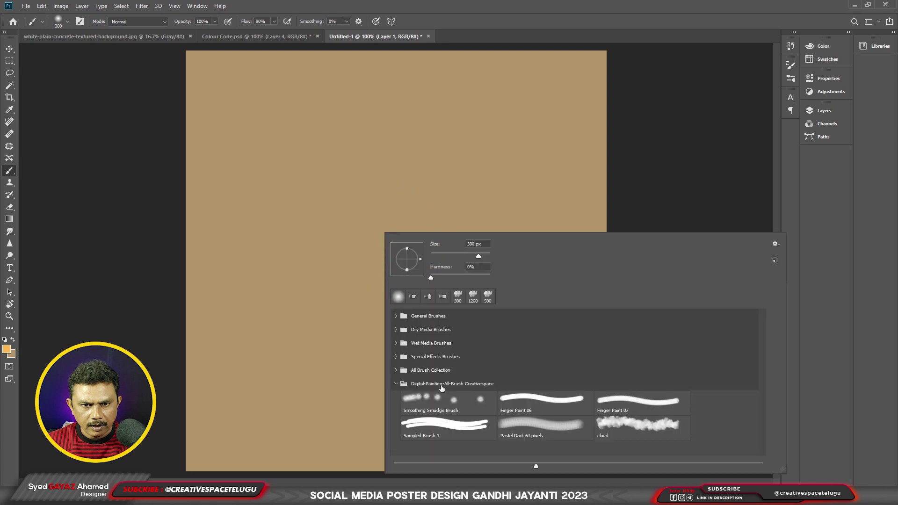
double_click(631, 430)
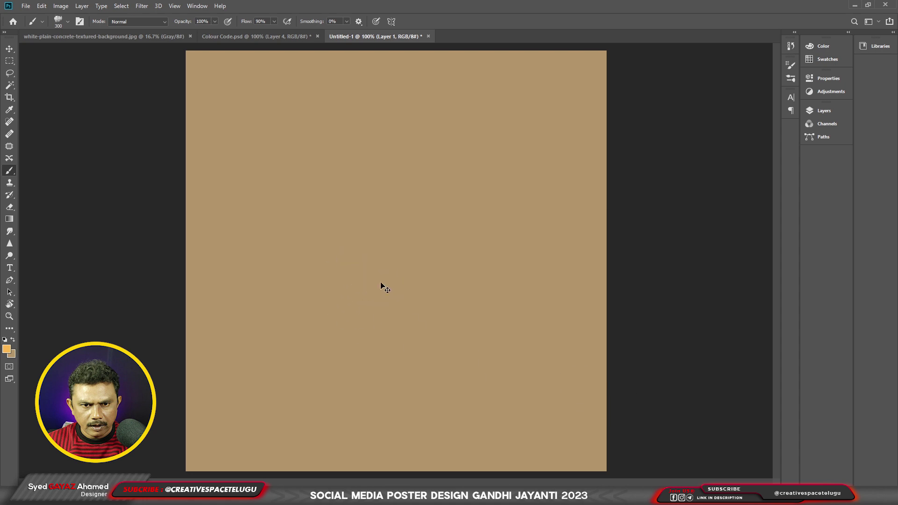
key(ctrl+shift+n)
key(Return)
Paint a soft orange cloud over the canvas centre with a 900 px brush.
key(bracketright)
key(bracketright)
key(bracketright)
key(bracketright)
key(bracketright)
key(bracketright)
click(388, 253)
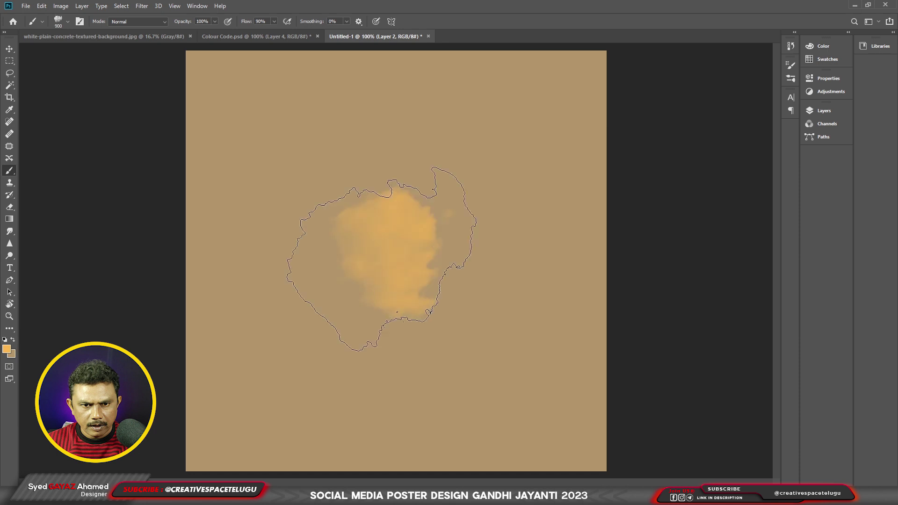
mouse_move(381, 259)
mouse_down()
mouse_move(389, 240)
mouse_move(383, 254)
mouse_up()
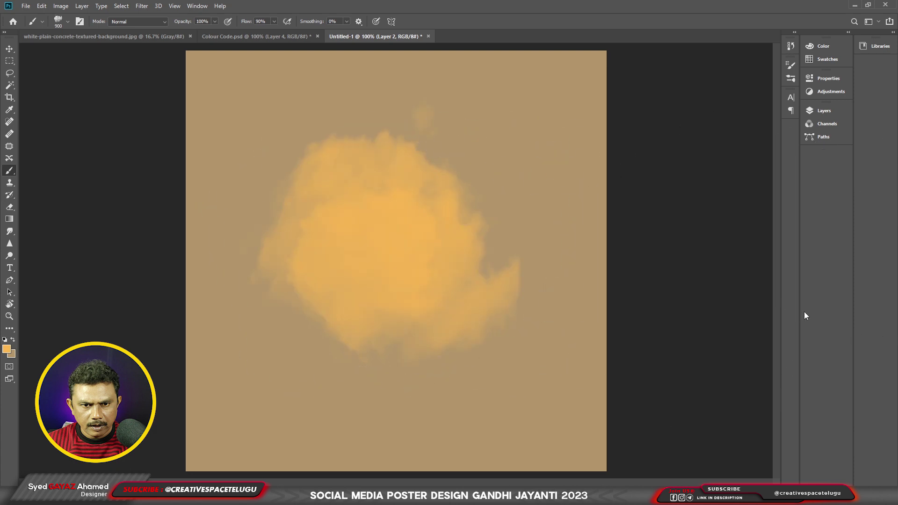
click(750, 311)
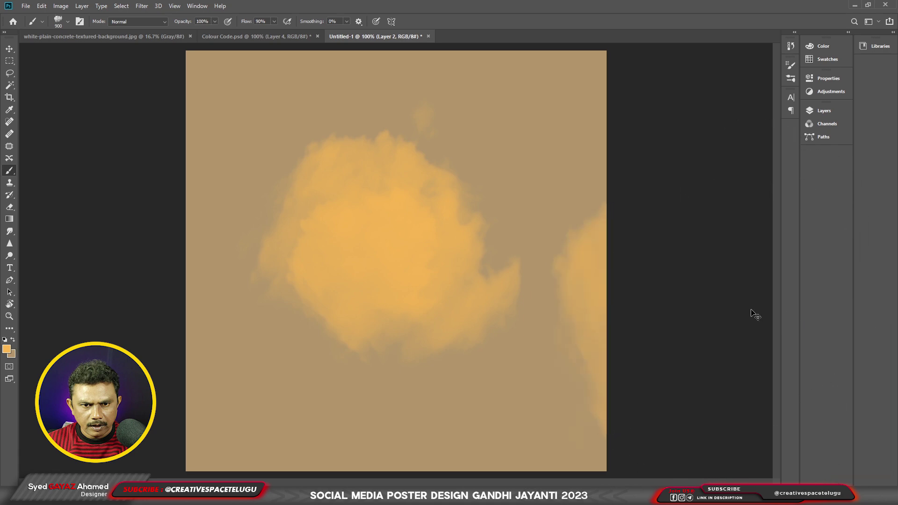
key(ctrl+z)
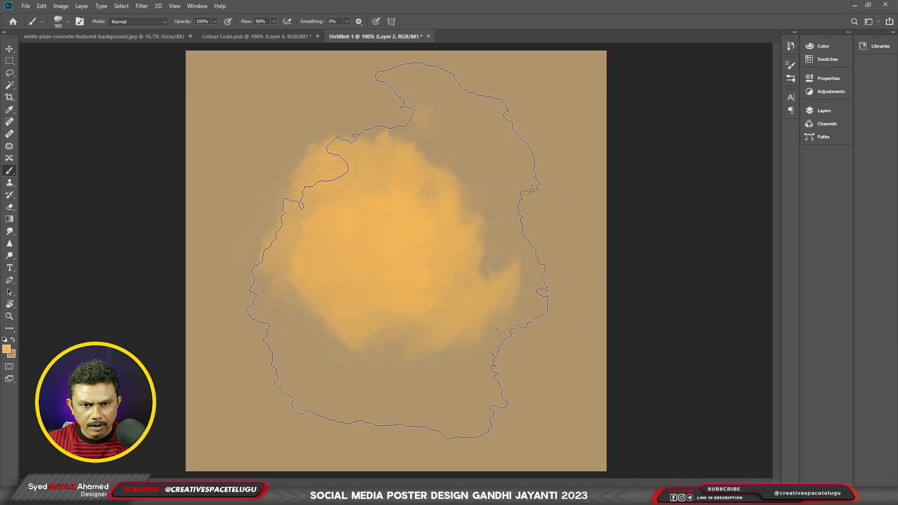
click(398, 250)
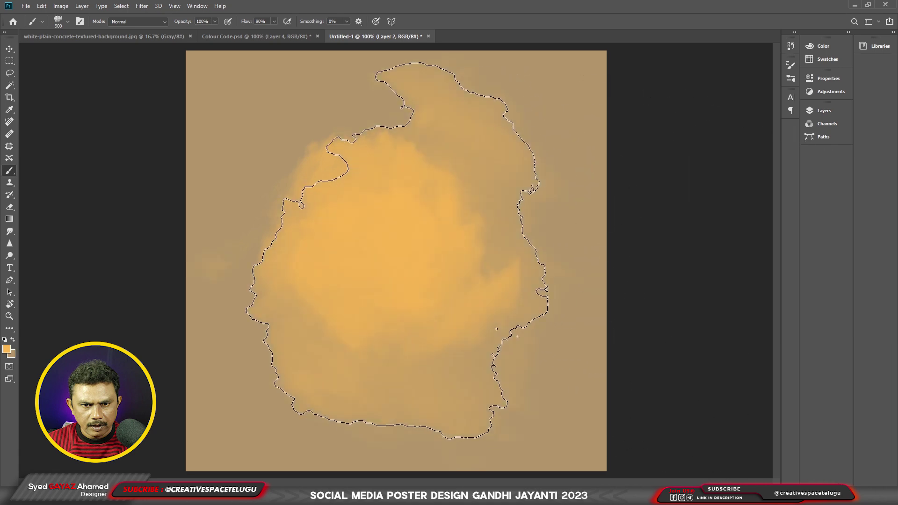
Scale the cloud layer down to 76.75% and shift it slightly upward.
click(8, 48)
key(ctrl+t)
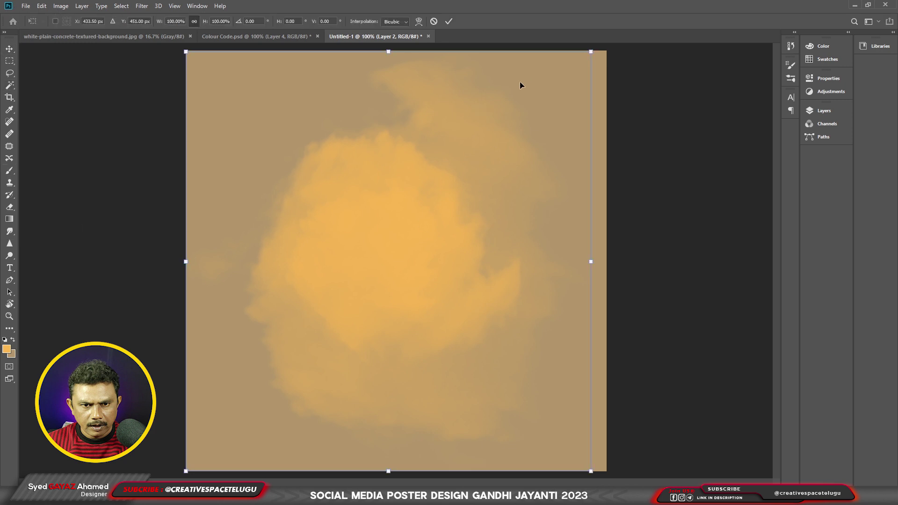
drag(590, 51, 543, 100)
drag(446, 212, 444, 196)
key(Return)
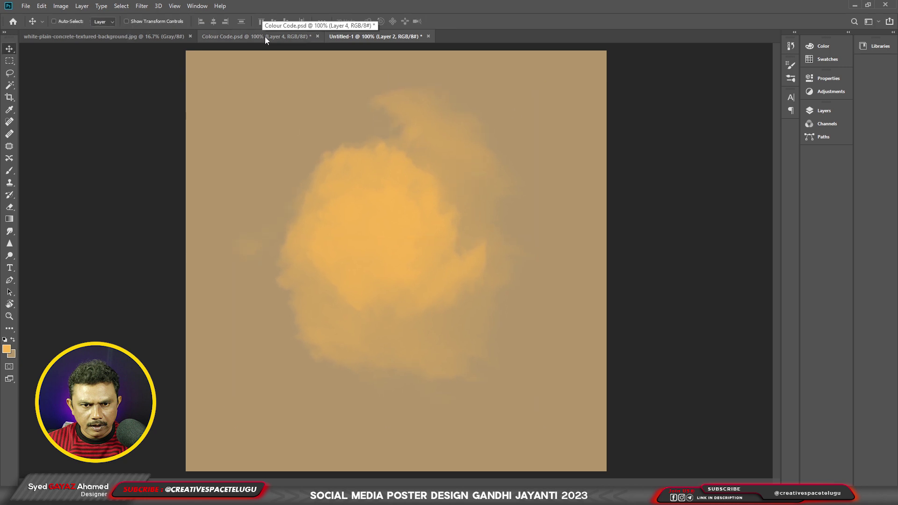
Paste the Gandhi pencil sketch as Layer 3, move it down-left, and set it to Multiply.
key(ctrl+v)
mouse_move(429, 197)
mouse_down()
mouse_move(409, 239)
mouse_move(411, 224)
mouse_up()
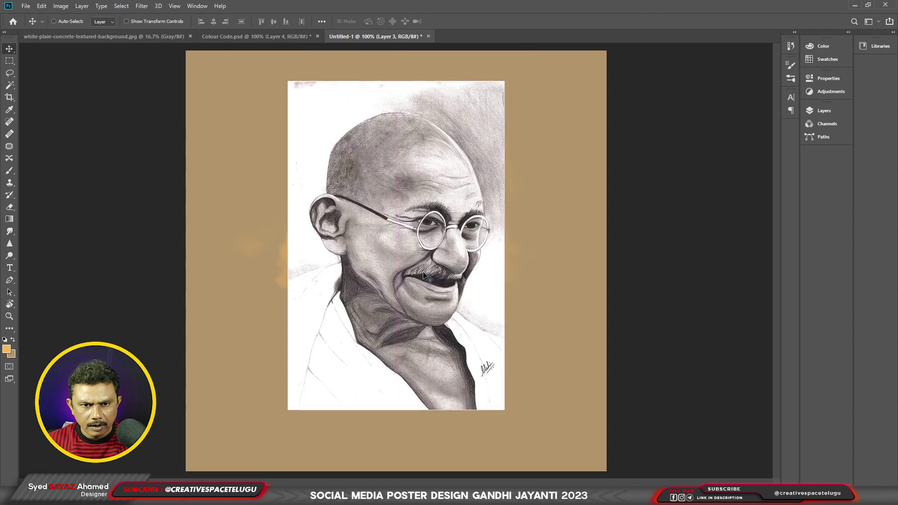
key(F7)
click(732, 135)
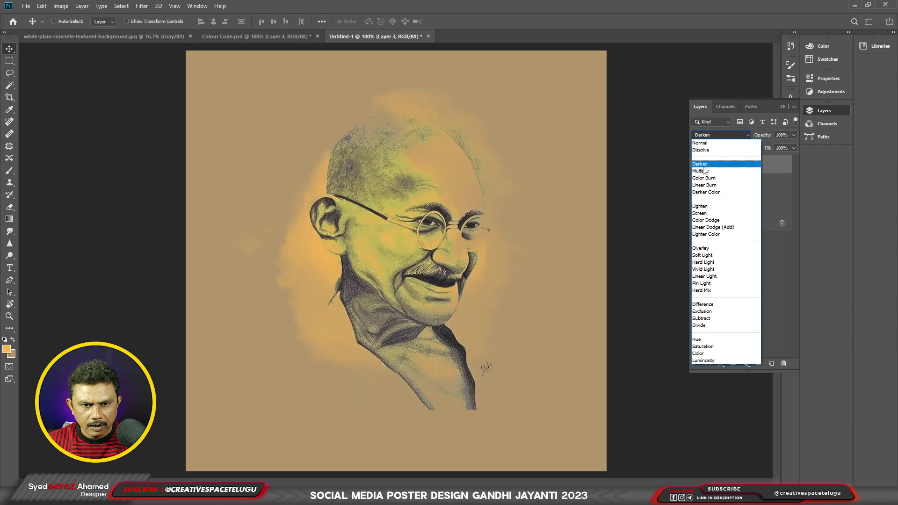
click(707, 170)
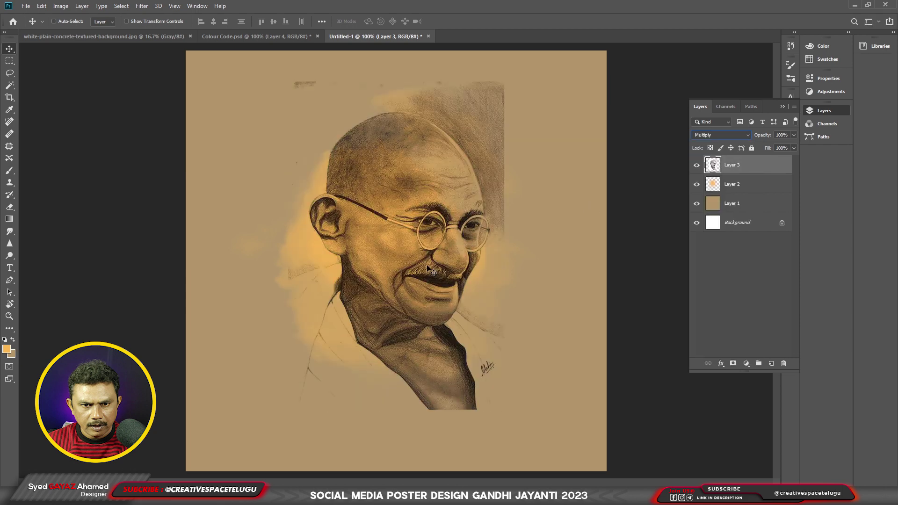
key(ctrl)
Erase the sketch's hard edges around the head, neck and shirt with a 300 px cloud eraser.
key(F7)
key(e)
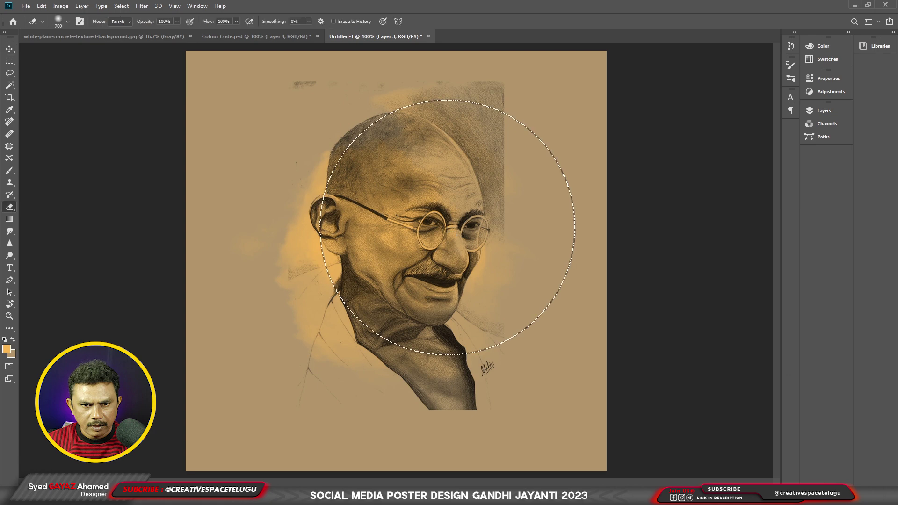
right_click(447, 227)
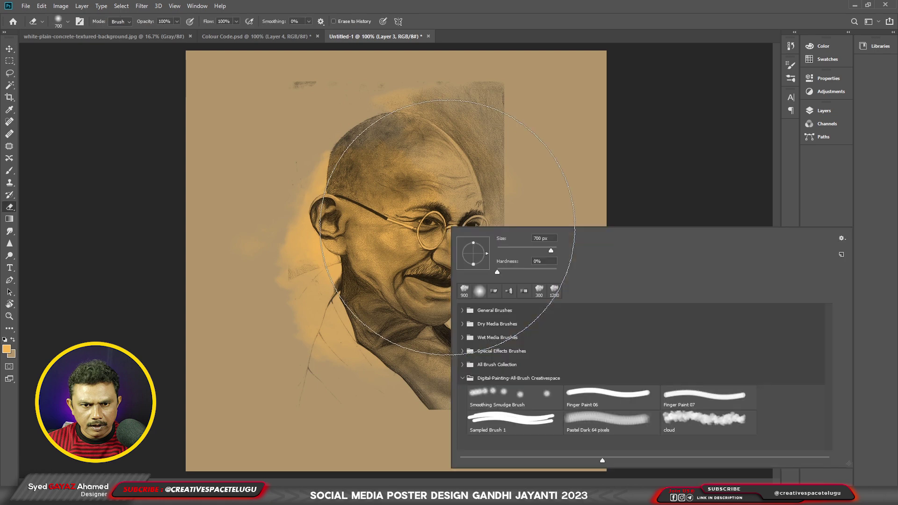
double_click(699, 420)
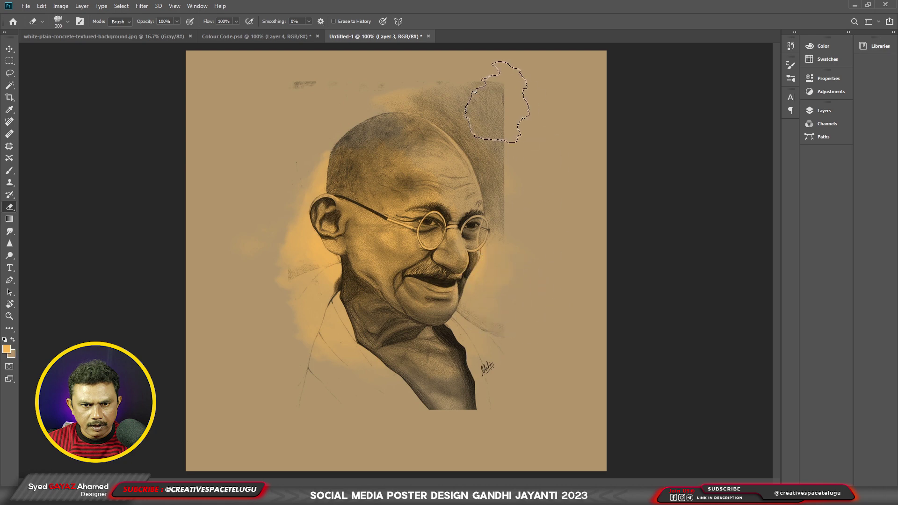
click(497, 101)
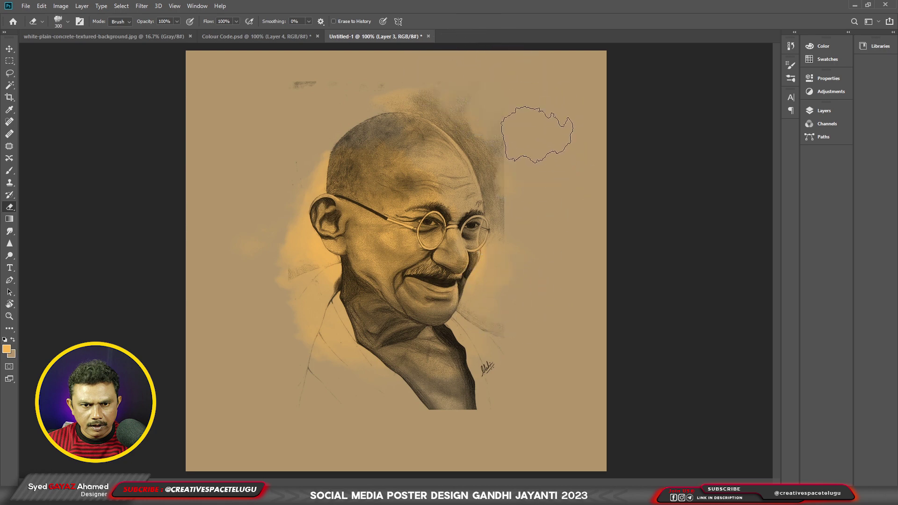
click(498, 159)
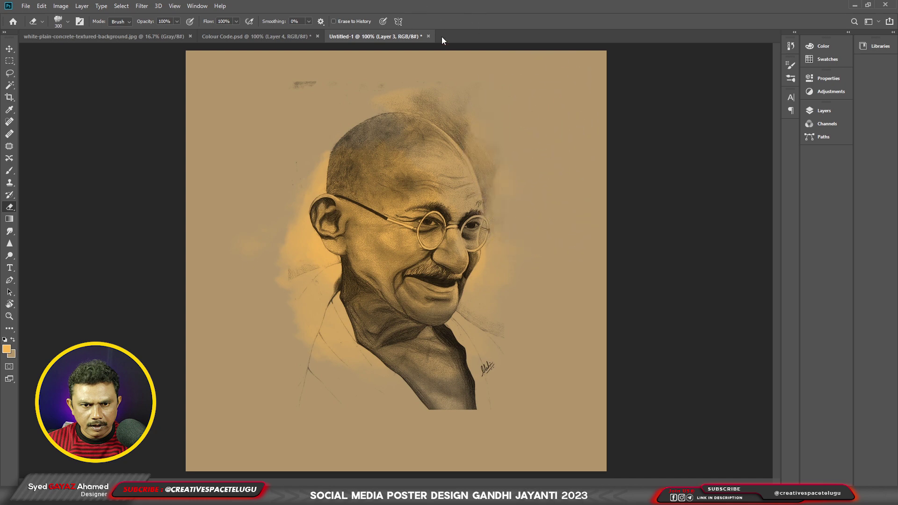
mouse_move(505, 388)
mouse_down()
mouse_move(440, 375)
mouse_move(412, 392)
mouse_up()
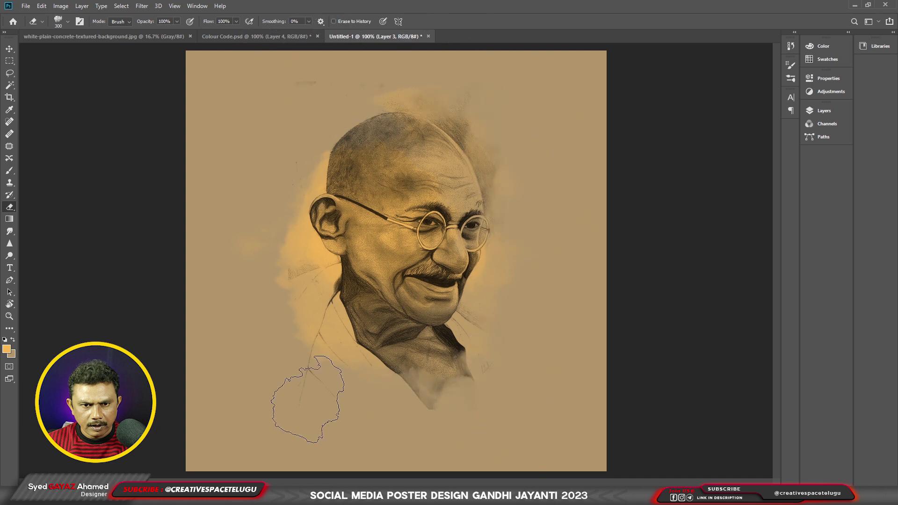
drag(308, 399, 521, 381)
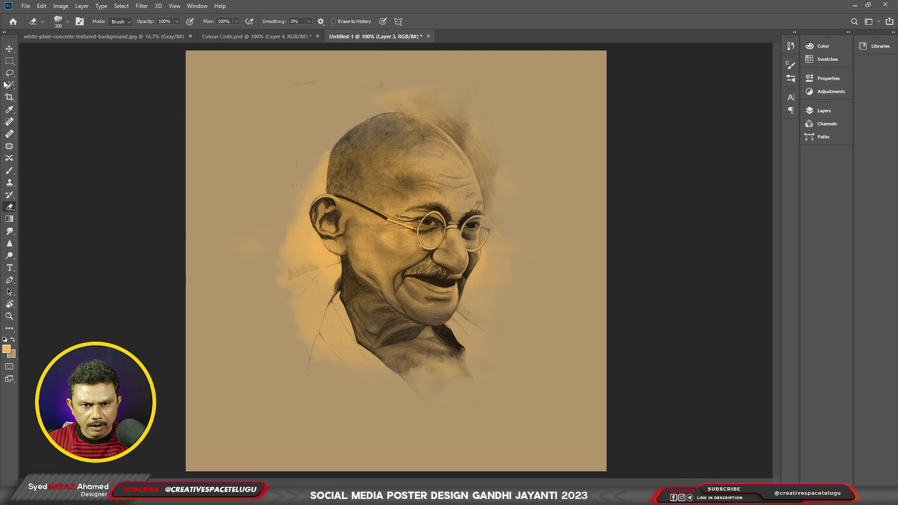
Scale the portrait to about 74% and raise it roughly 25 px.
click(10, 49)
key(ctrl+t)
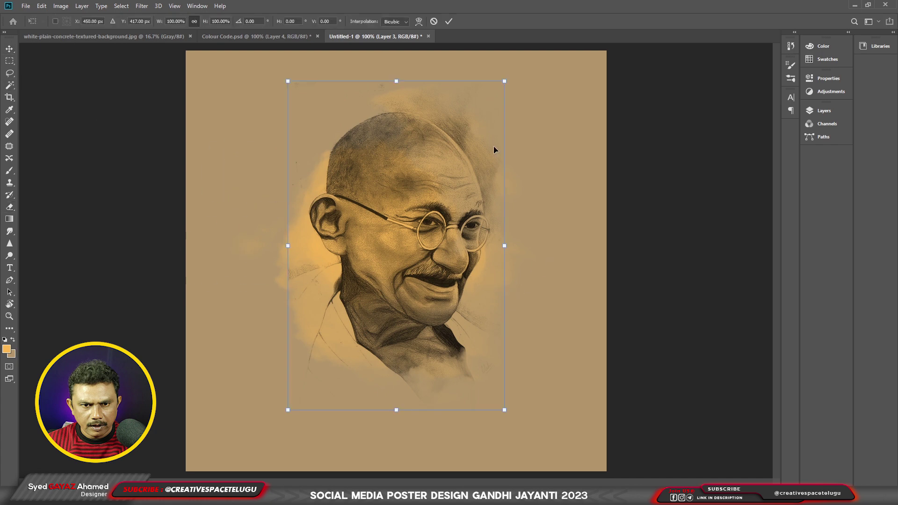
drag(505, 82, 475, 124)
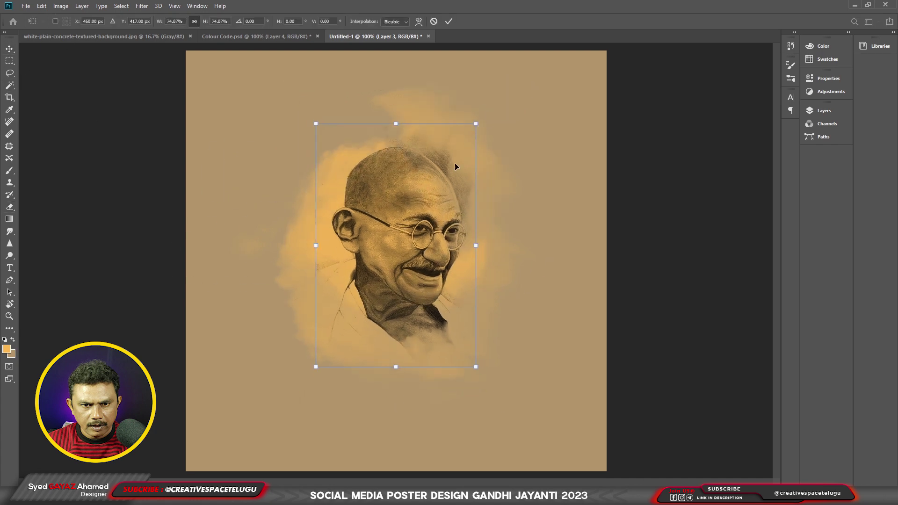
drag(411, 210, 409, 198)
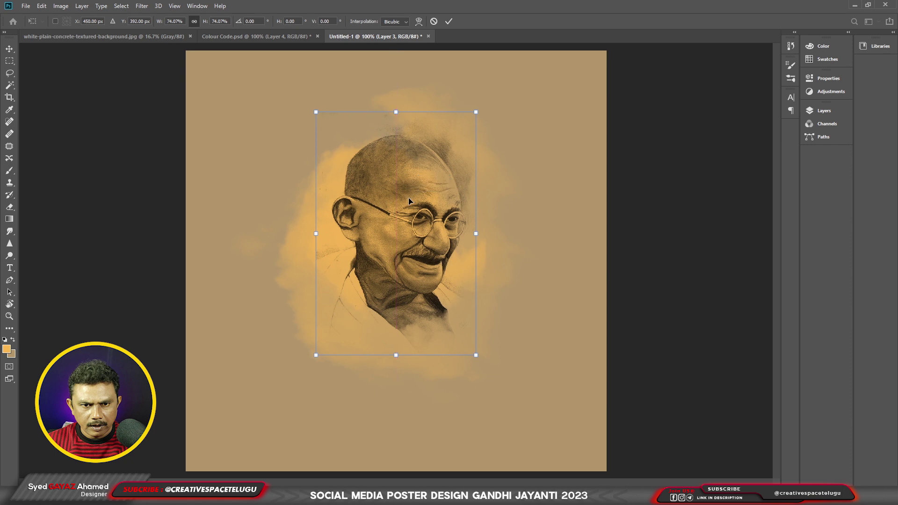
key(Return)
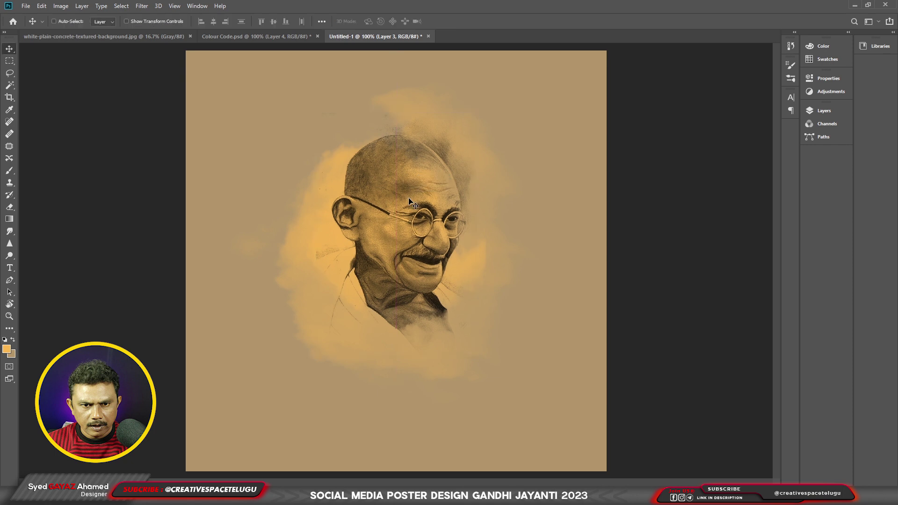
Move the orange glow on Layer 2 up about 53 px.
right_click(321, 229)
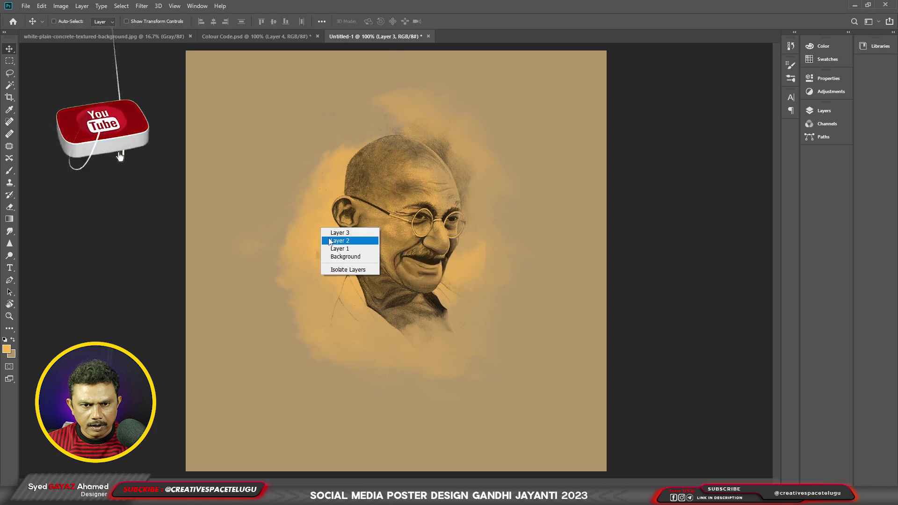
click(340, 241)
drag(404, 239, 408, 215)
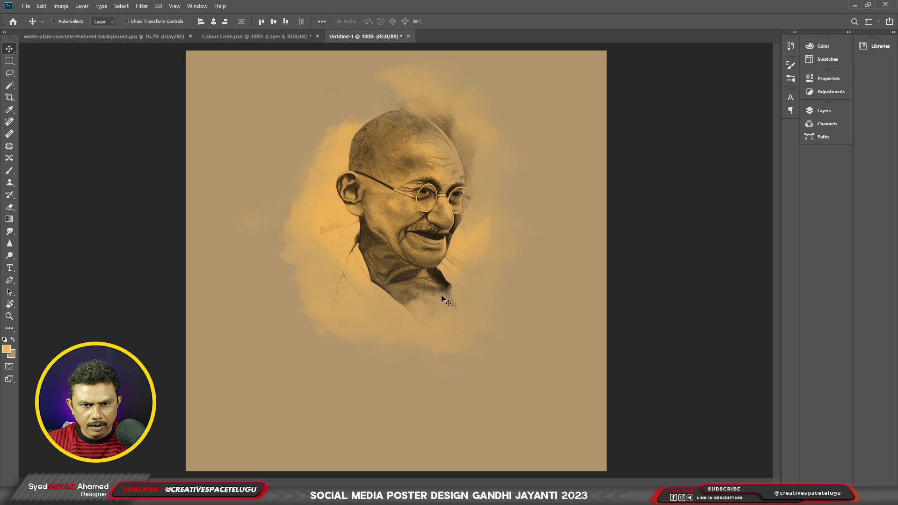
Add Layer 4 and fill the whole canvas with the foreground colour.
key(ctrl+a)
key(ctrl+shift+n)
key(Return)
key(alt+BackSpace)
key(ctrl+d)
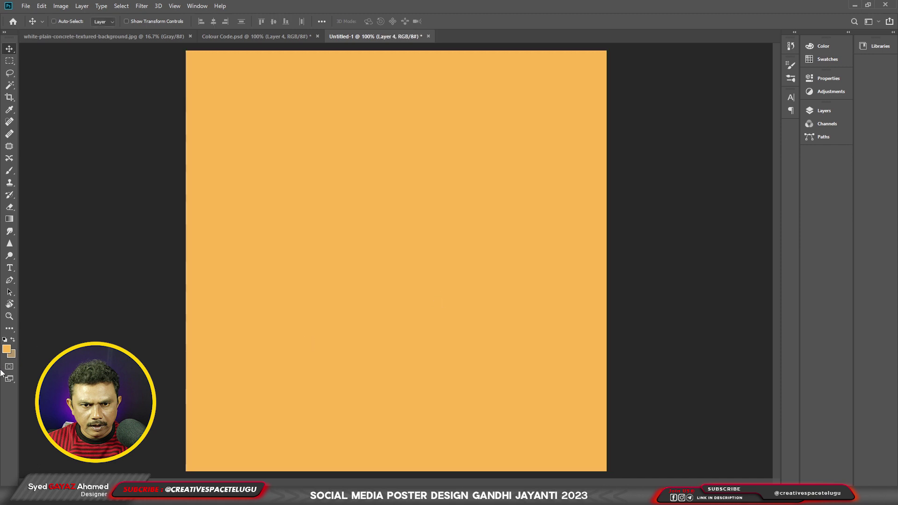
Sample dark brown 514129 from Colour Code.psd and refill Layer 4 with it.
click(237, 36)
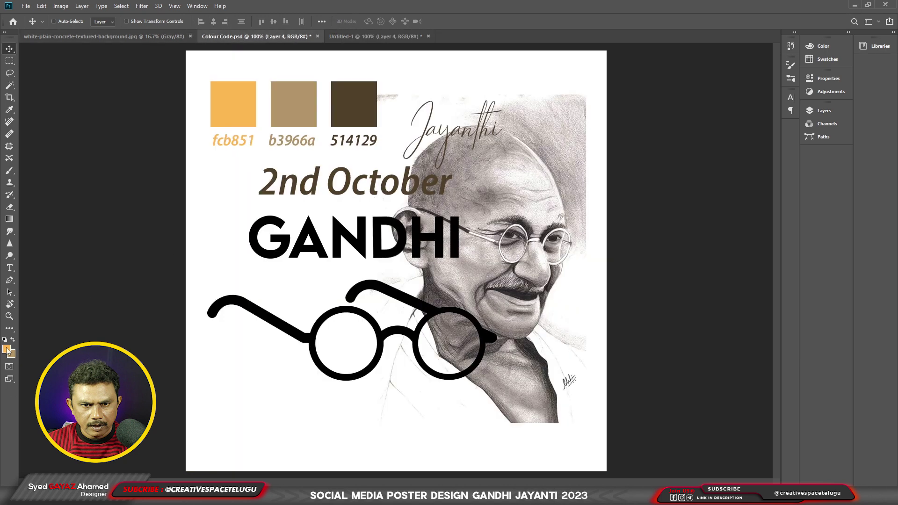
click(7, 349)
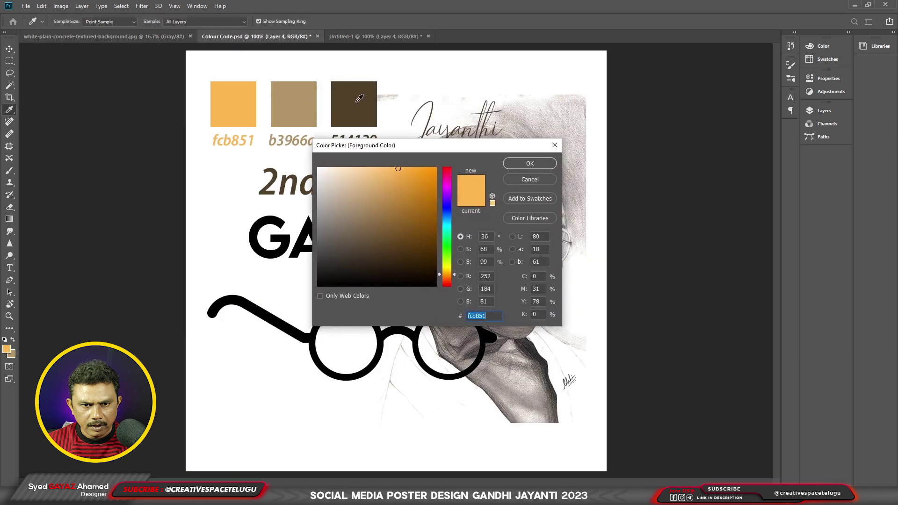
click(359, 98)
click(515, 164)
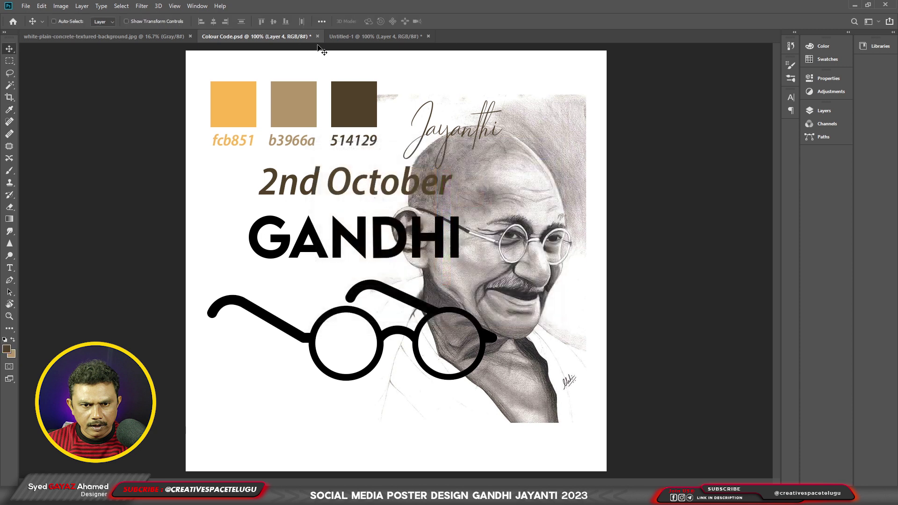
click(346, 40)
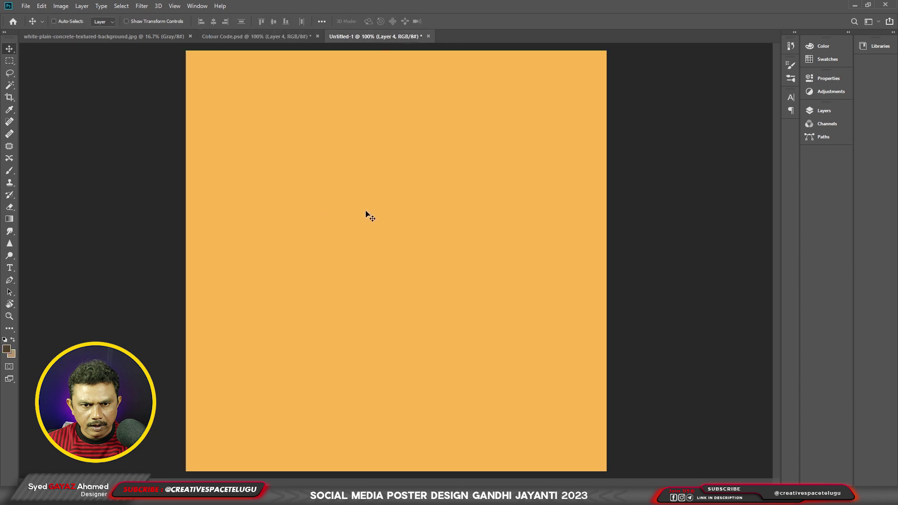
key(alt+BackSpace)
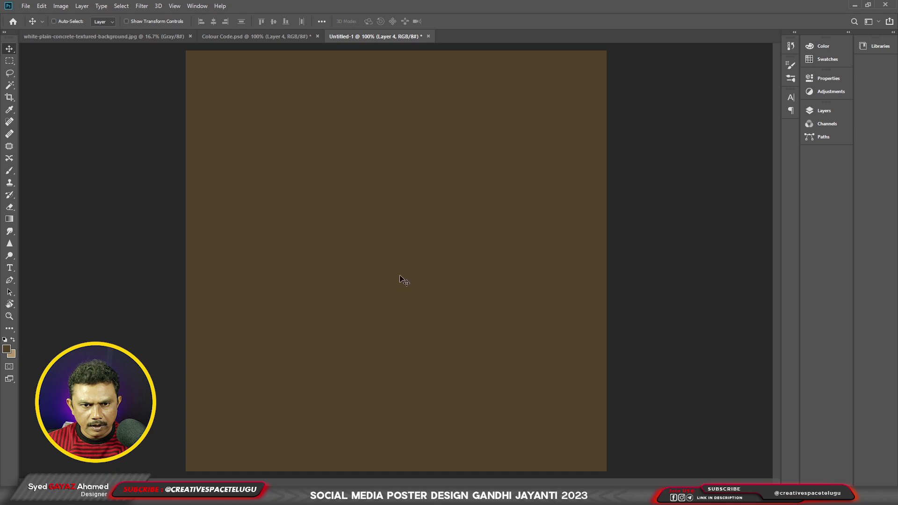
Set up the eraser as a soft round brush enlarged to 700 px.
key(e)
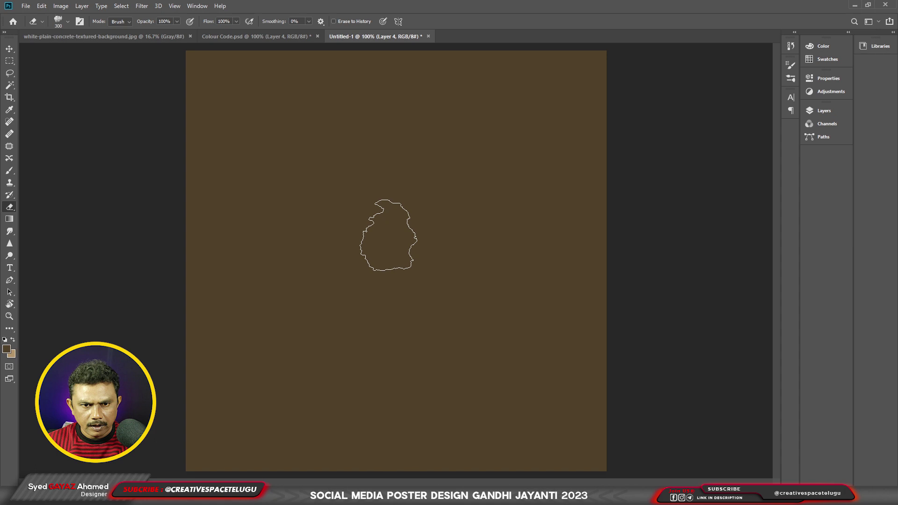
right_click(392, 235)
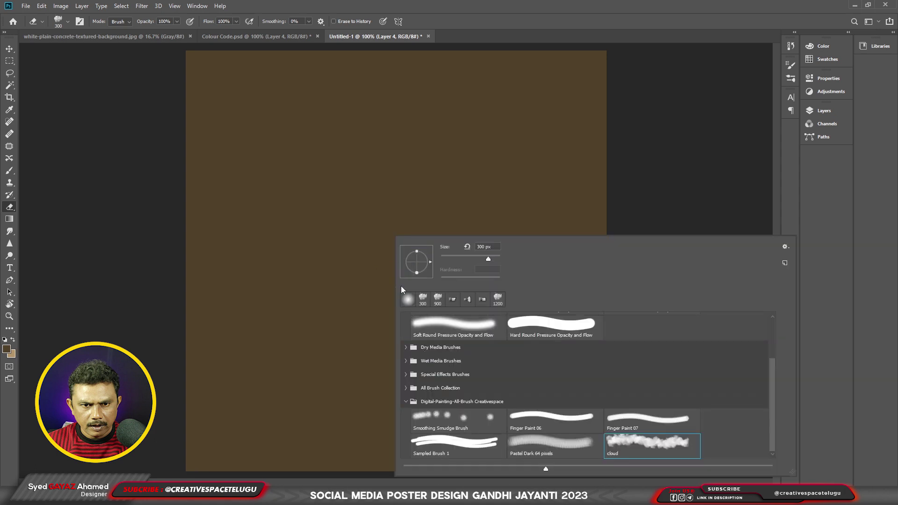
double_click(408, 299)
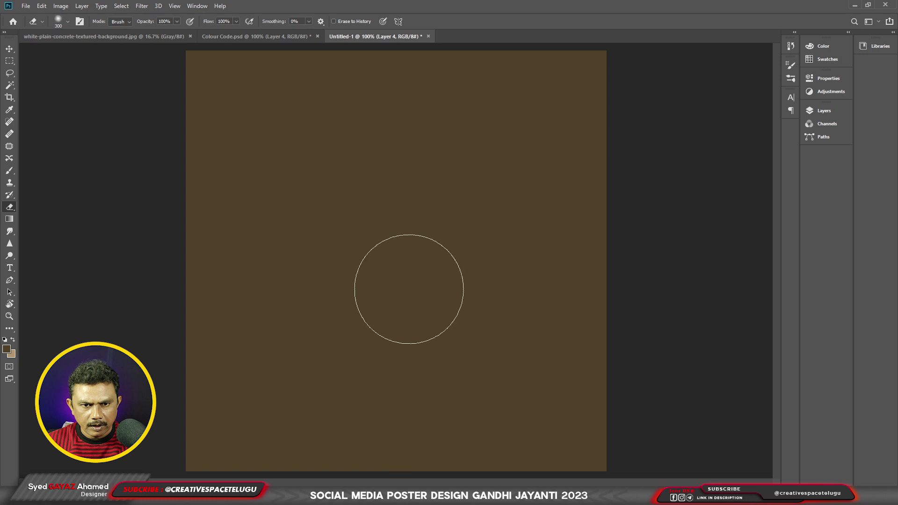
key(bracketright)
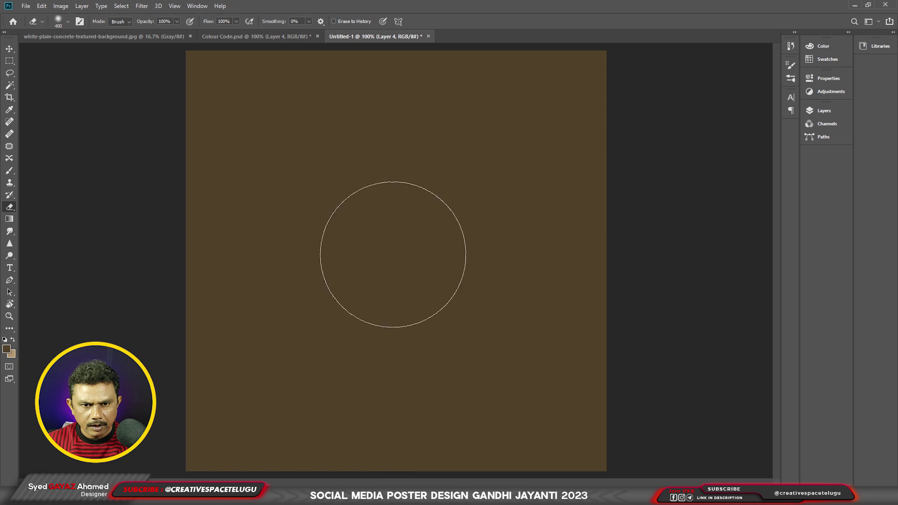
key(bracketright)
key(bracketright)
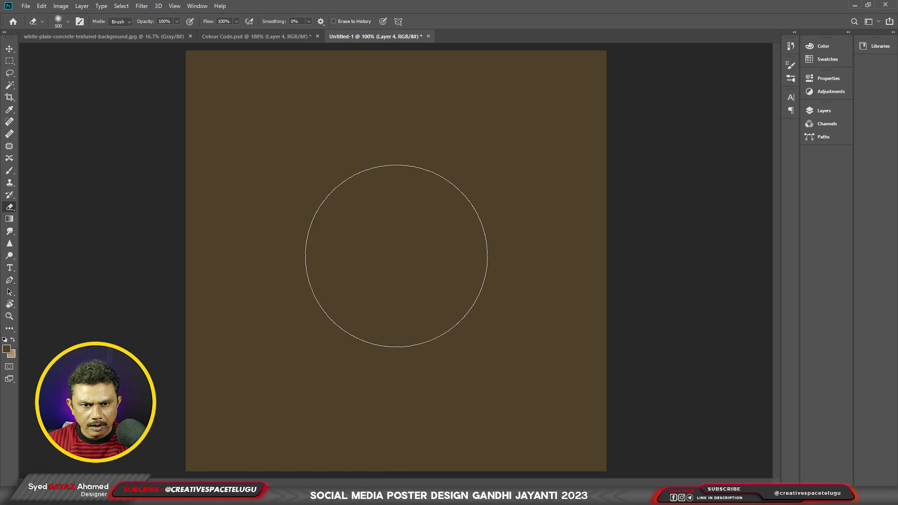
key(bracketright)
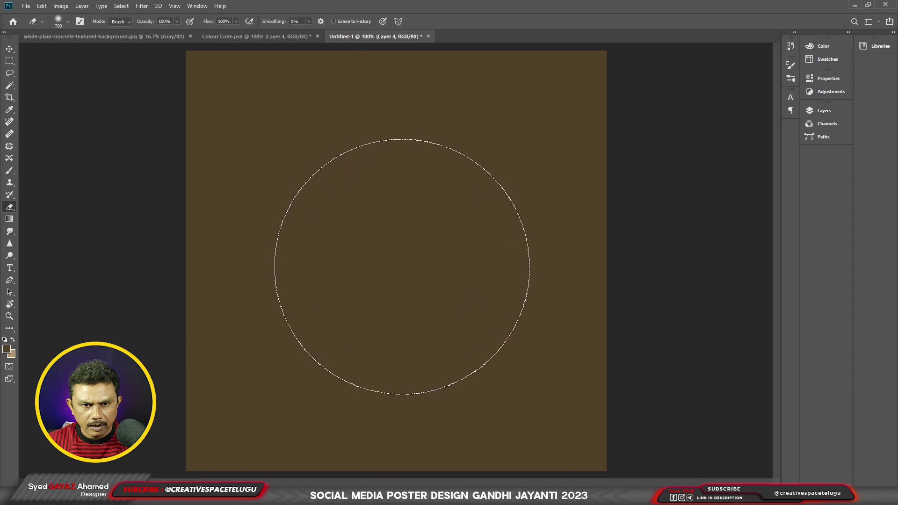
Erase the brown through the centre and around the head, leaving a dark border.
click(384, 262)
click(418, 234)
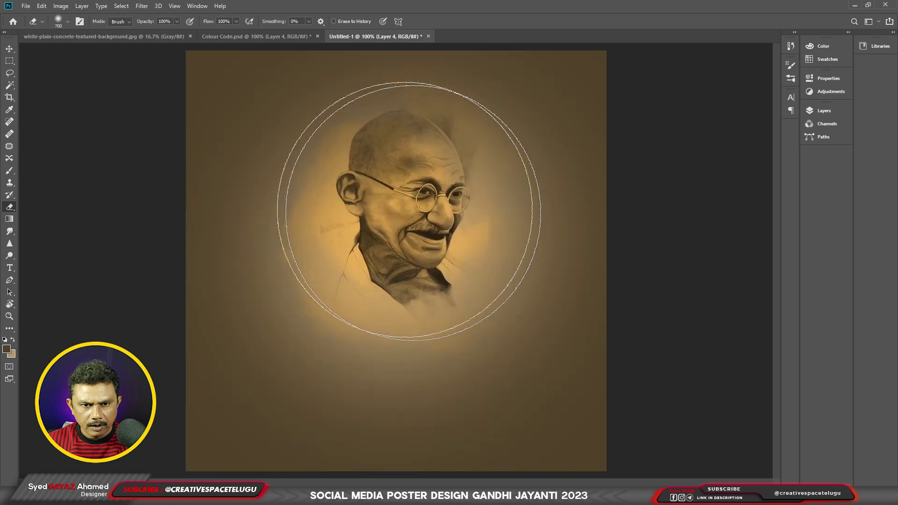
click(360, 215)
click(453, 202)
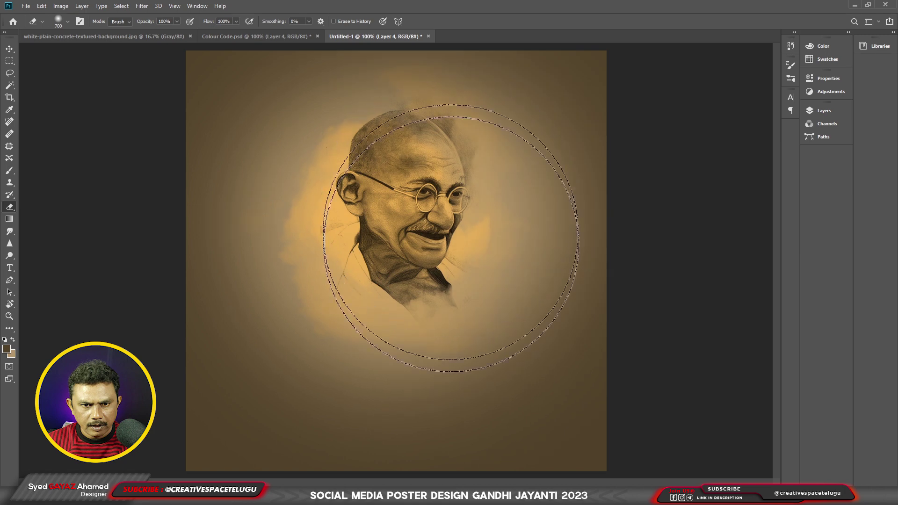
click(458, 309)
click(456, 327)
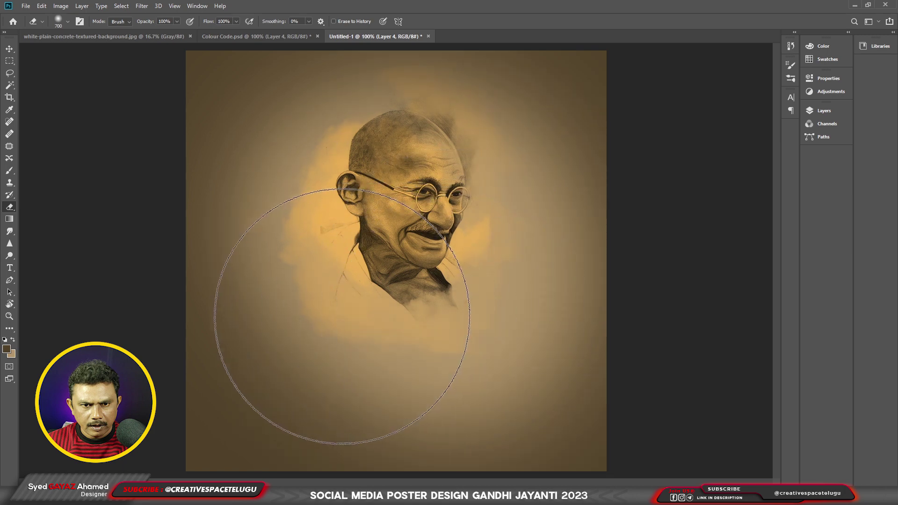
click(322, 332)
click(468, 187)
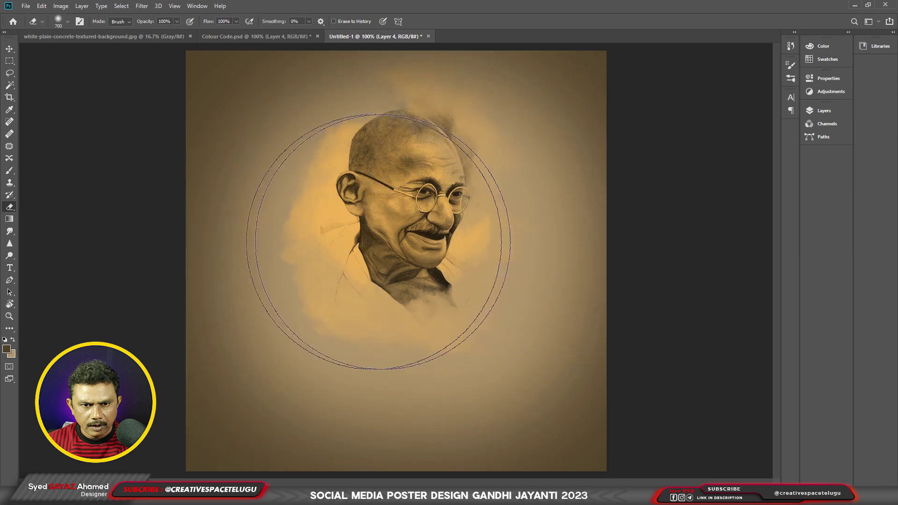
click(9, 48)
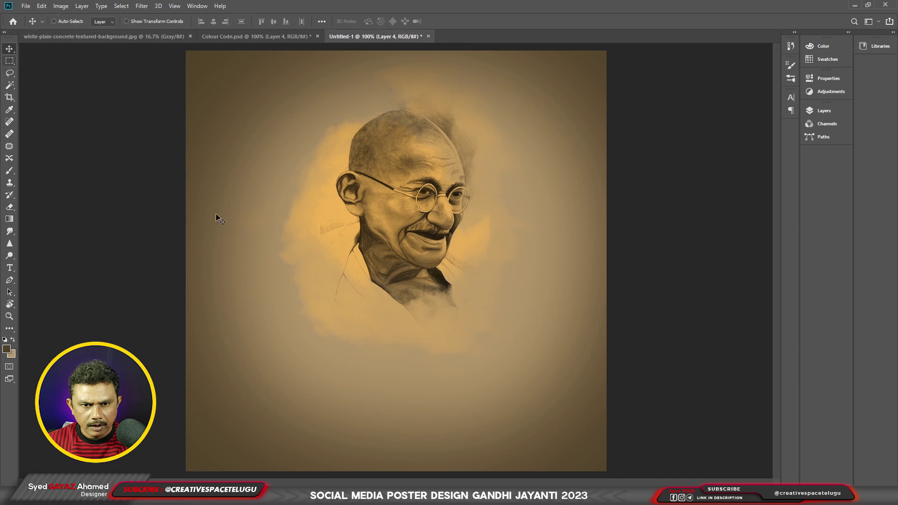
Paste the white concrete texture as Layer 5 and shrink it to about 21%.
key(ctrl+v)
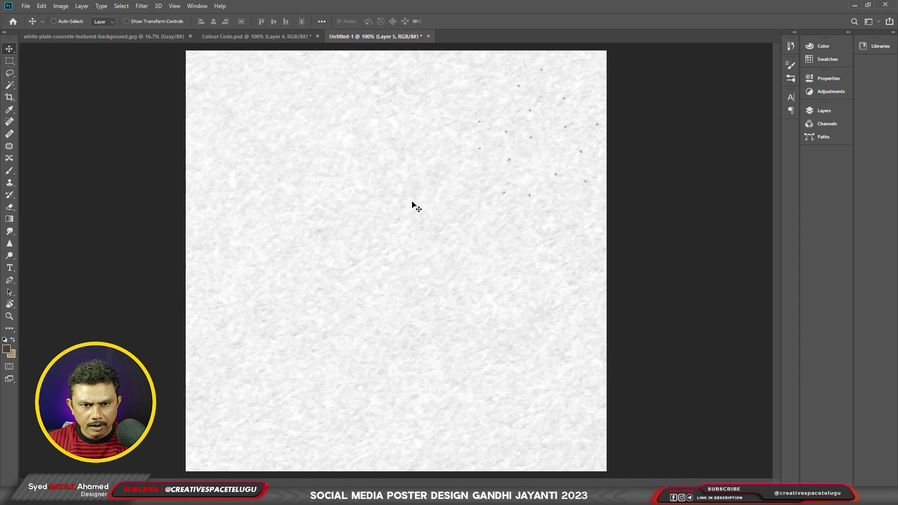
key(ctrl+t)
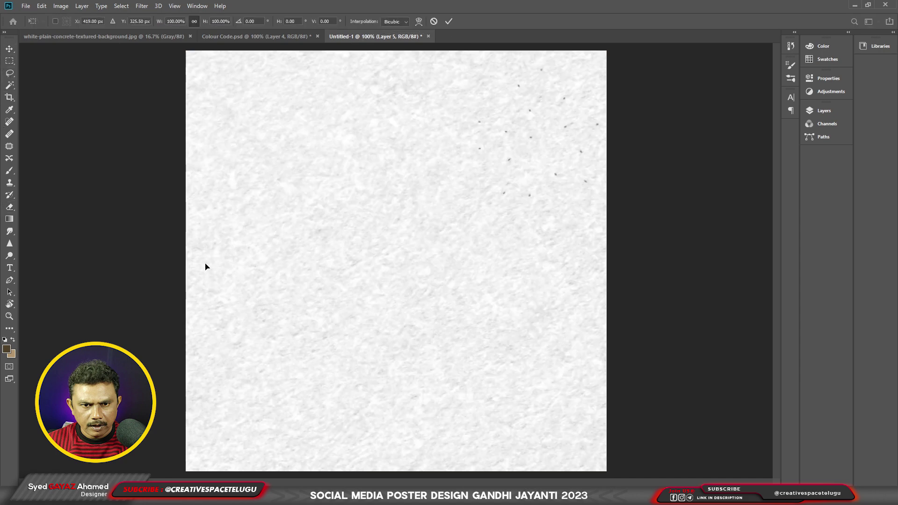
key(ctrl+minus)
drag(358, 241, 398, 281)
key(ctrl+minus)
key(ctrl+minus)
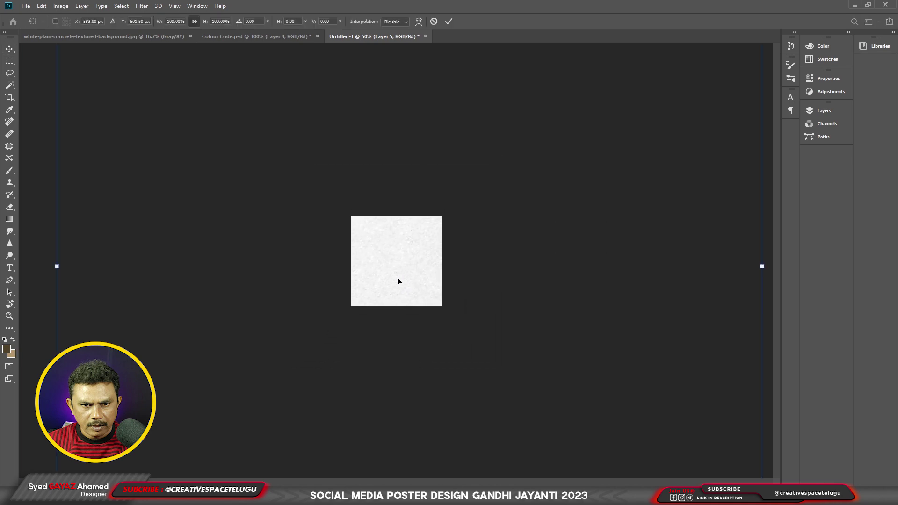
key(ctrl+minus)
key(ctrl+minus)
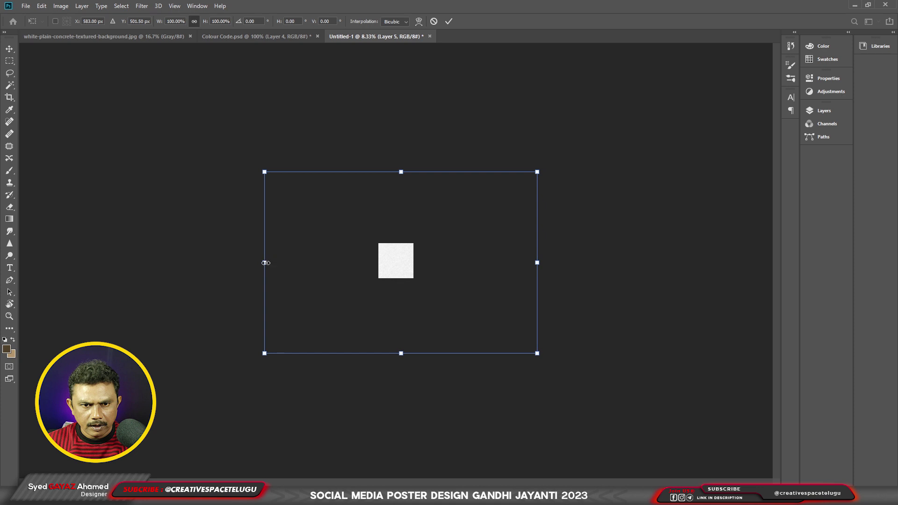
drag(265, 263, 377, 263)
Enlarge and shift the texture until it fully covers the canvas, then commit.
key(ctrl+plus)
key(ctrl+plus)
key(ctrl+plus)
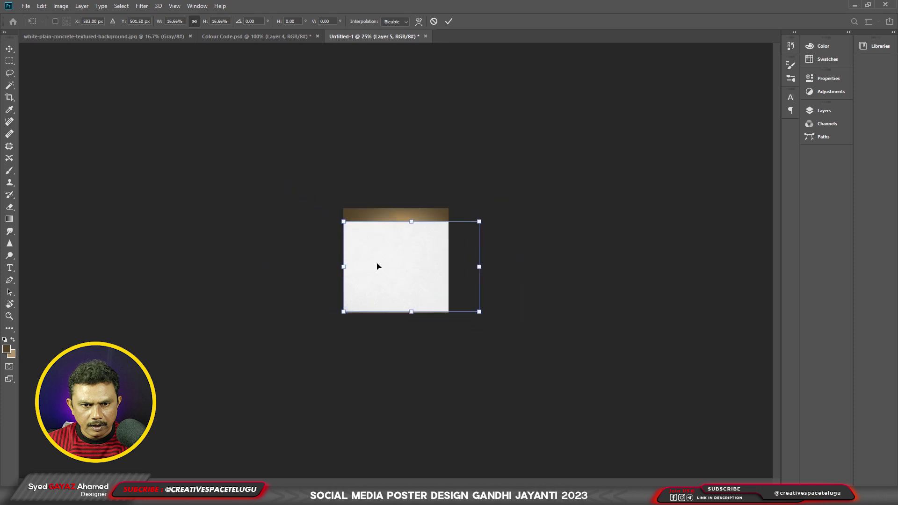
key(ctrl+plus)
key(ctrl+plus)
key(ctrl+plus)
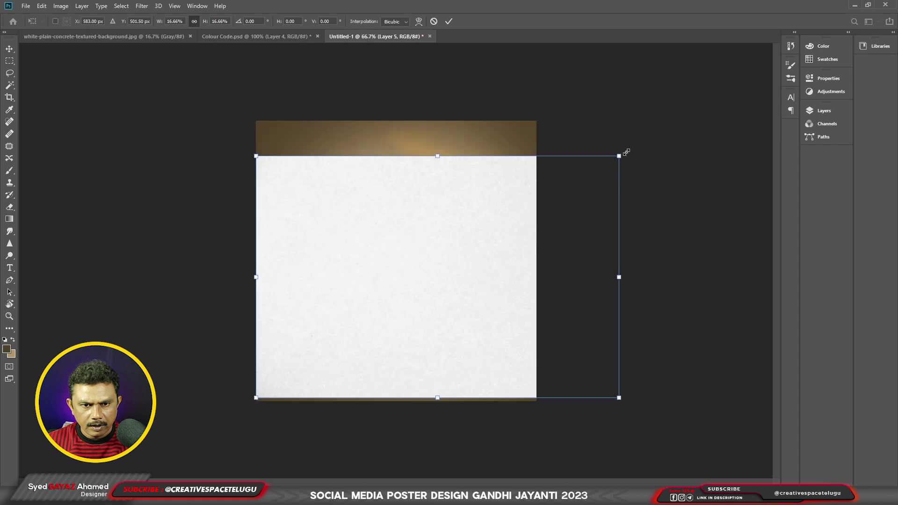
drag(625, 152, 672, 117)
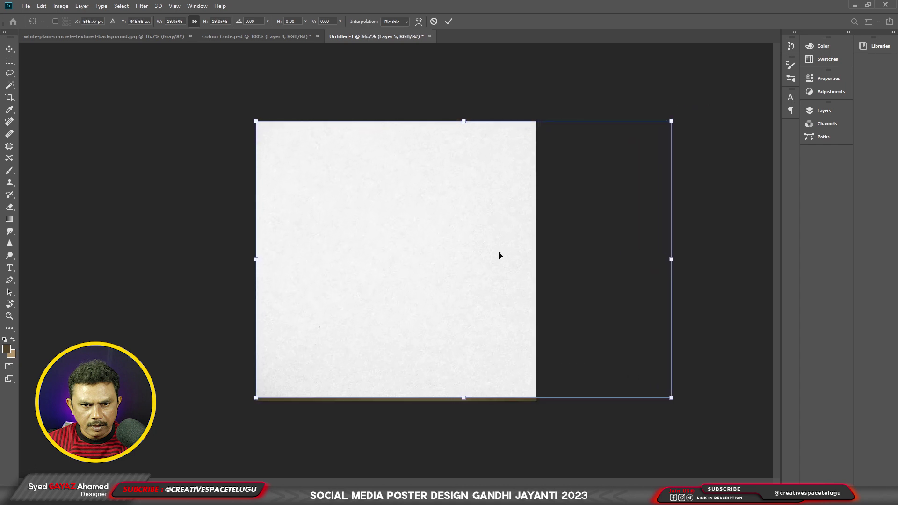
drag(499, 256, 470, 251)
drag(644, 394, 659, 403)
key(Return)
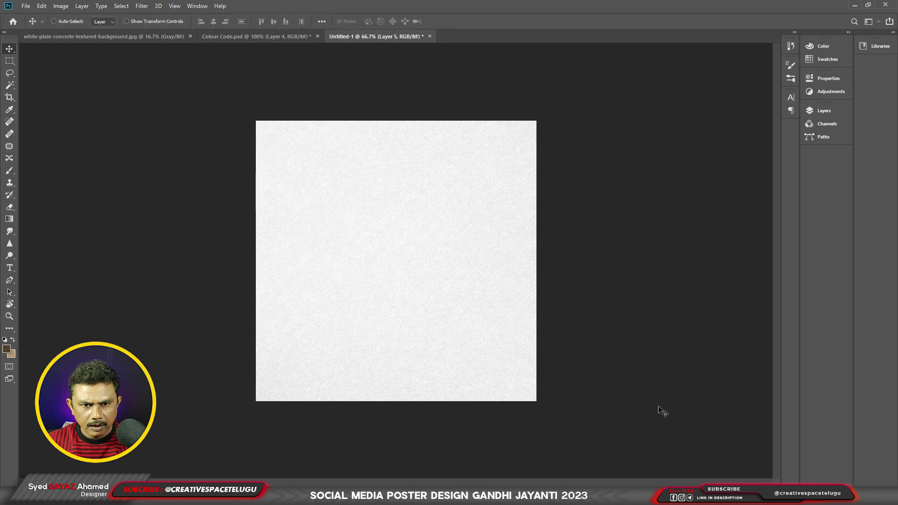
Darken the texture with Brightness -64 and Contrast 36.
key(alt+i)
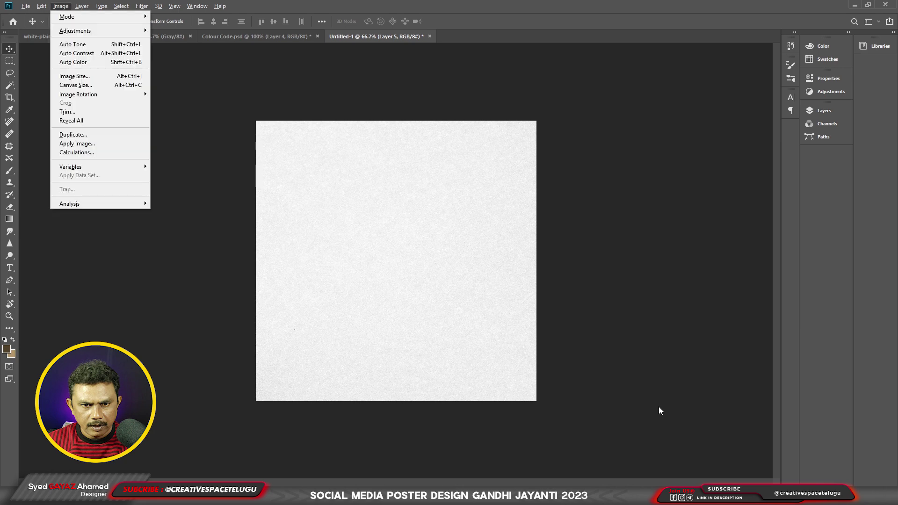
key(a)
key(c)
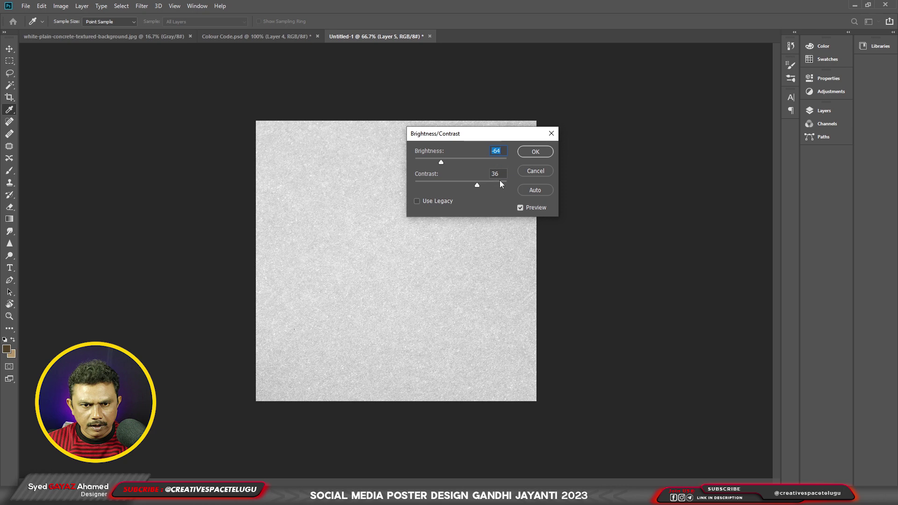
click(532, 157)
key(v)
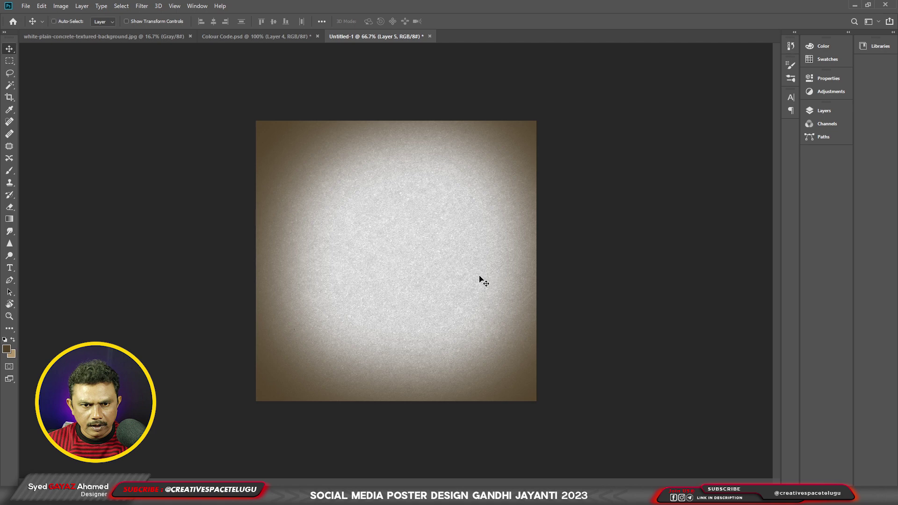
Set the concrete texture Layer 5 to Multiply blending.
key(F7)
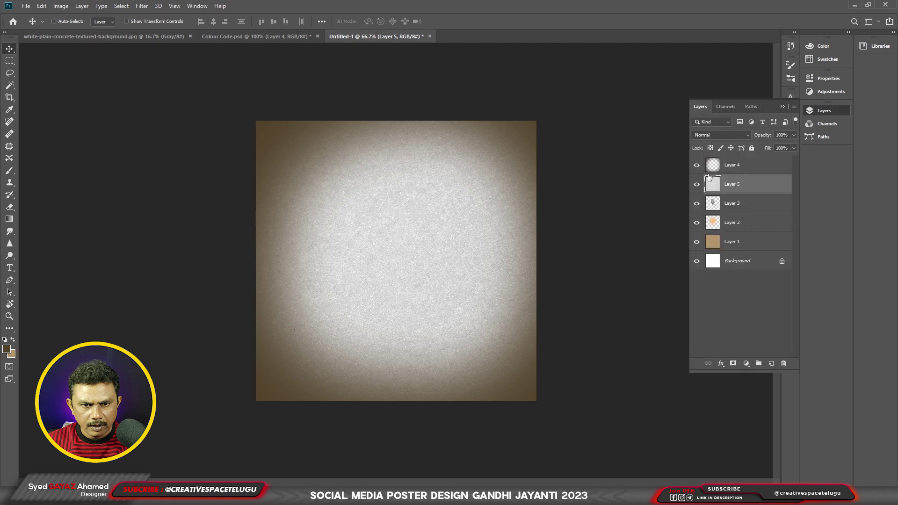
click(714, 137)
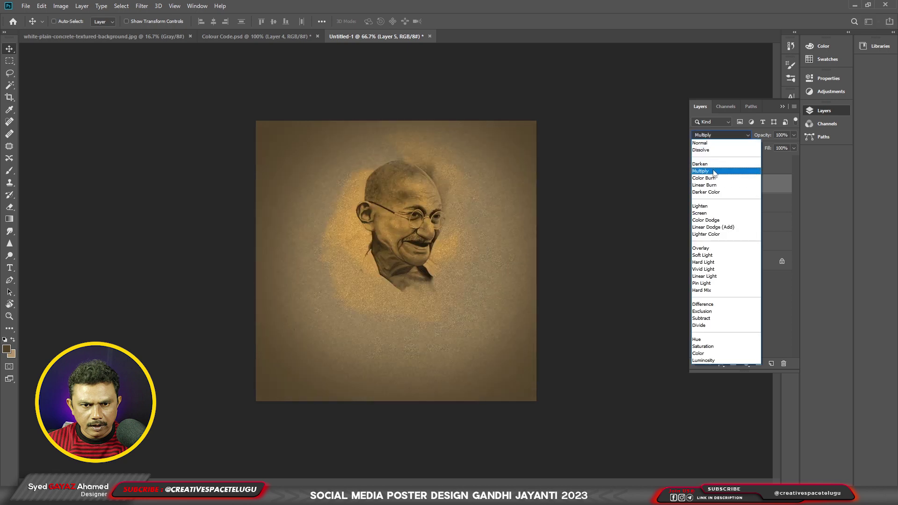
click(714, 172)
key(ctrl)
key(ctrl+1)
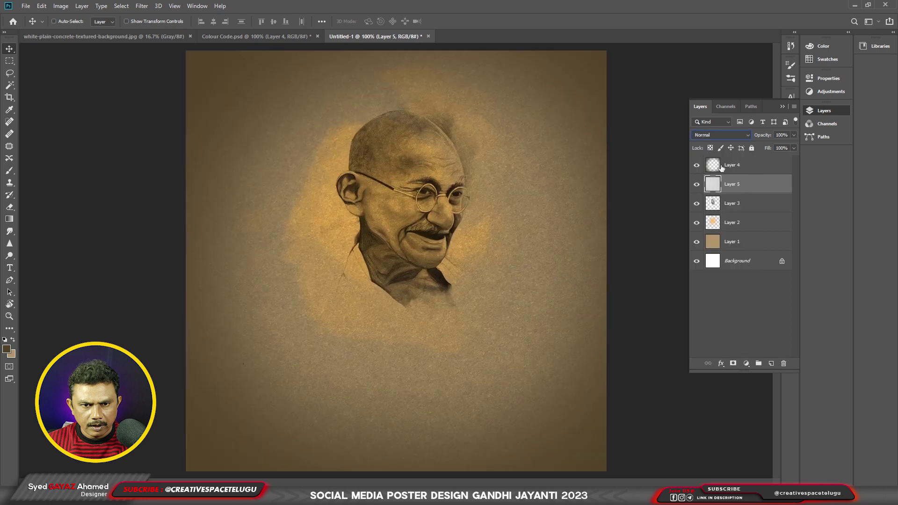
Set the brown vignette Layer 4 to 70% opacity.
click(721, 166)
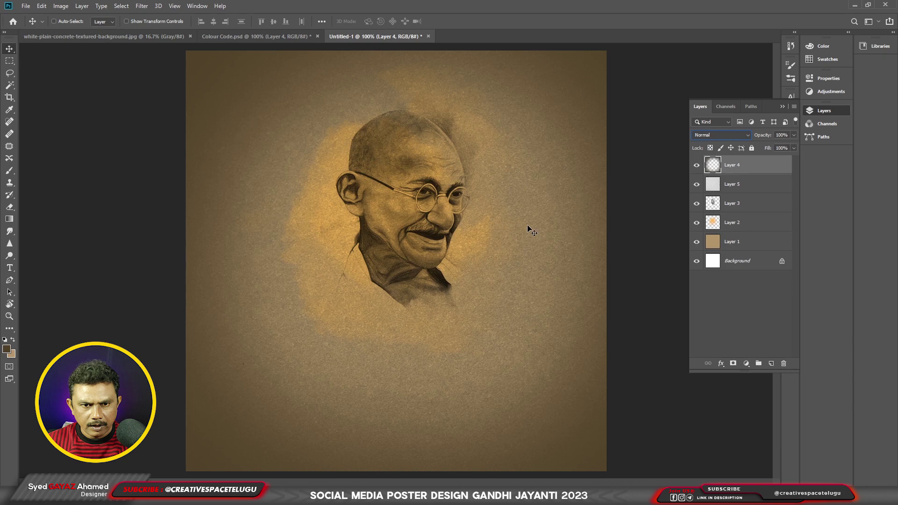
click(793, 135)
drag(763, 149, 766, 149)
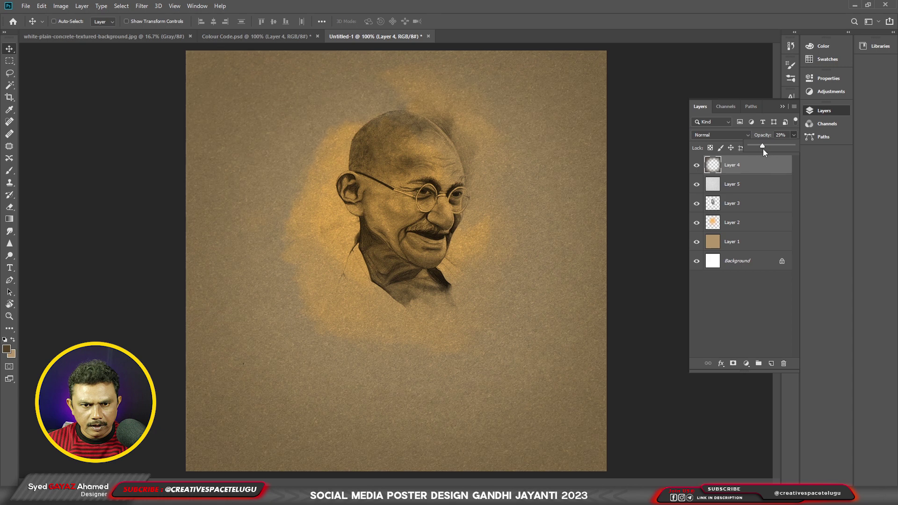
drag(762, 148, 765, 149)
click(742, 172)
key(6)
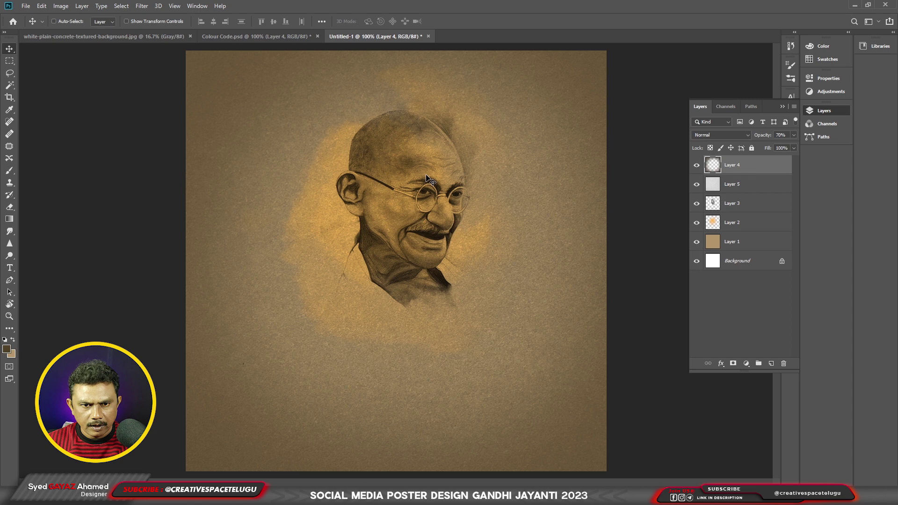
Add a layer mask to Layer 5 and paint it black with a smaller soft brush around the portrait.
click(714, 188)
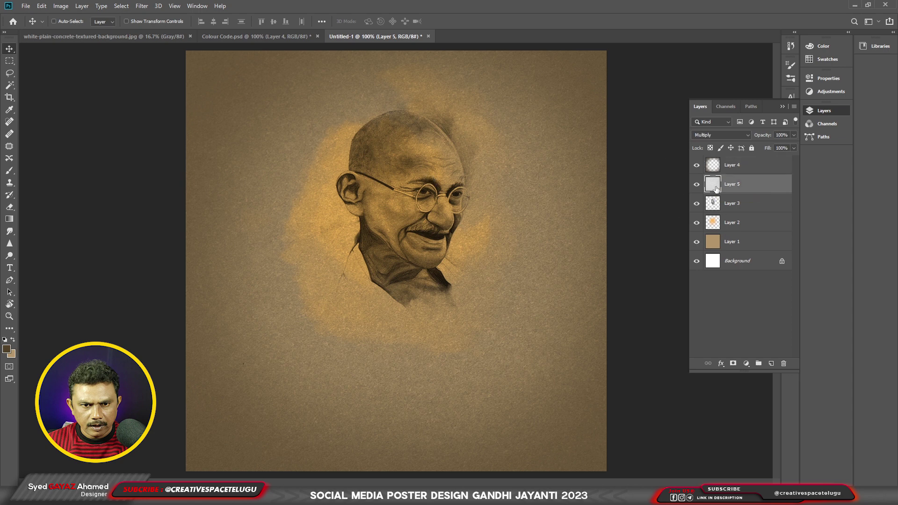
click(732, 363)
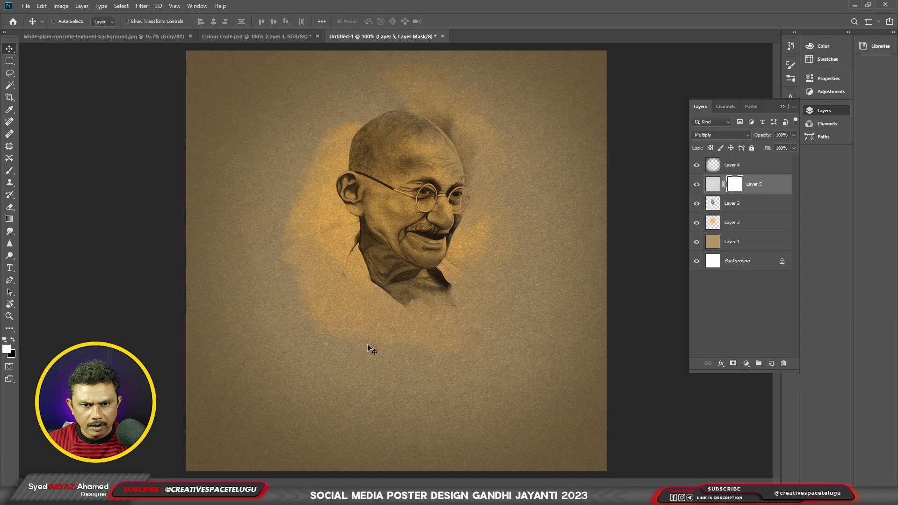
key(b)
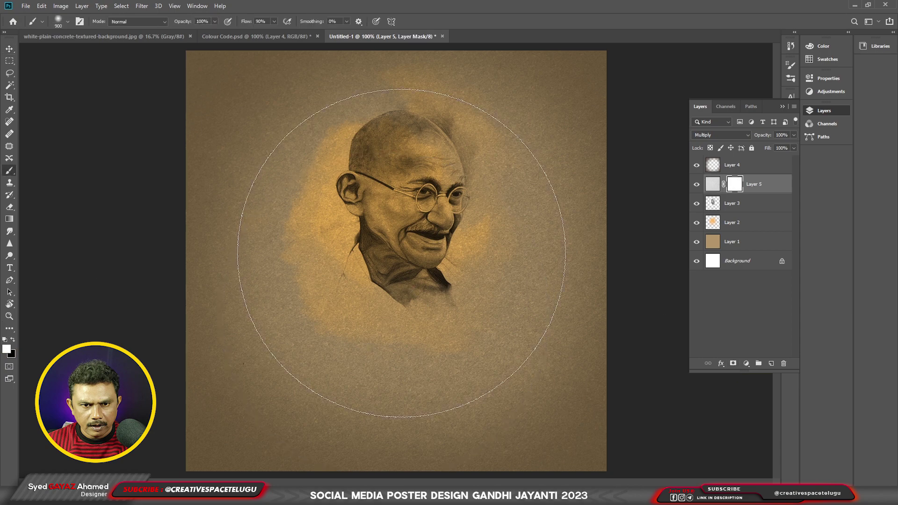
key(bracketleft)
key(bracketleft)
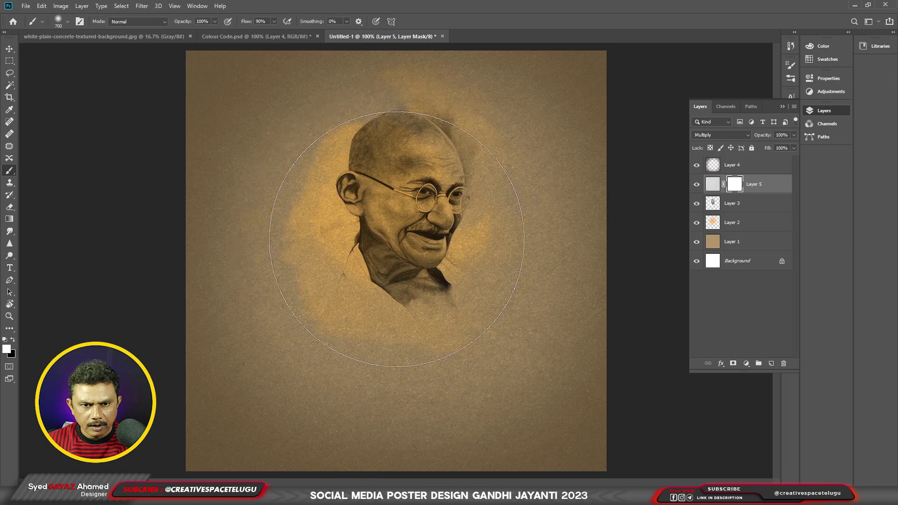
click(14, 340)
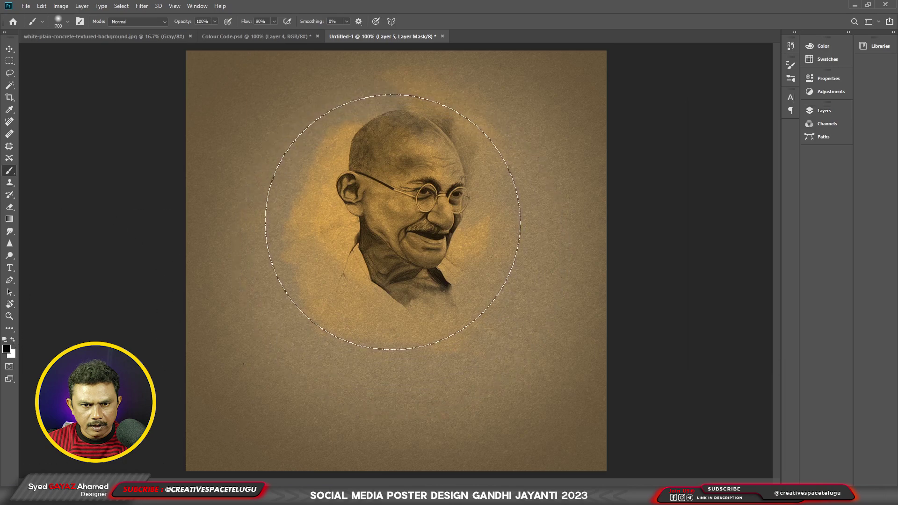
drag(393, 222, 399, 231)
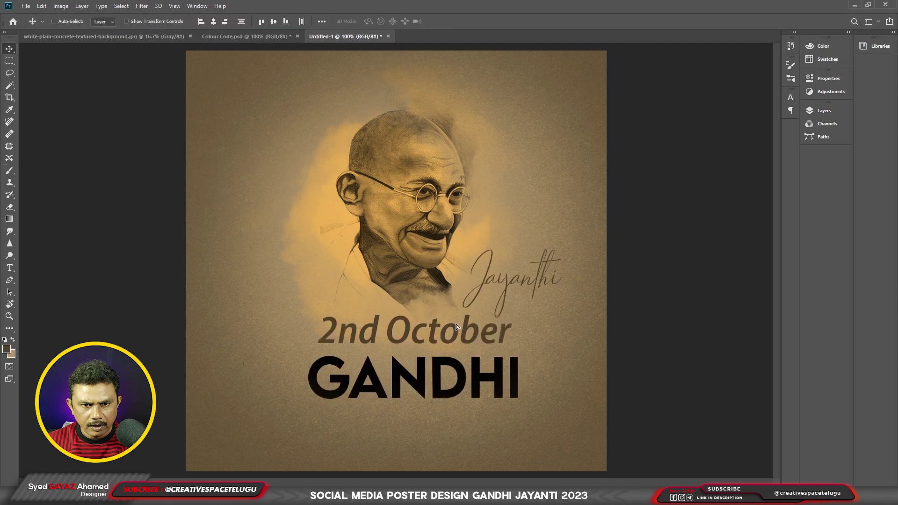
Rearrange the title text, moving GANDHI up and shrinking '2nd October' to sit above it.
drag(456, 324, 436, 329)
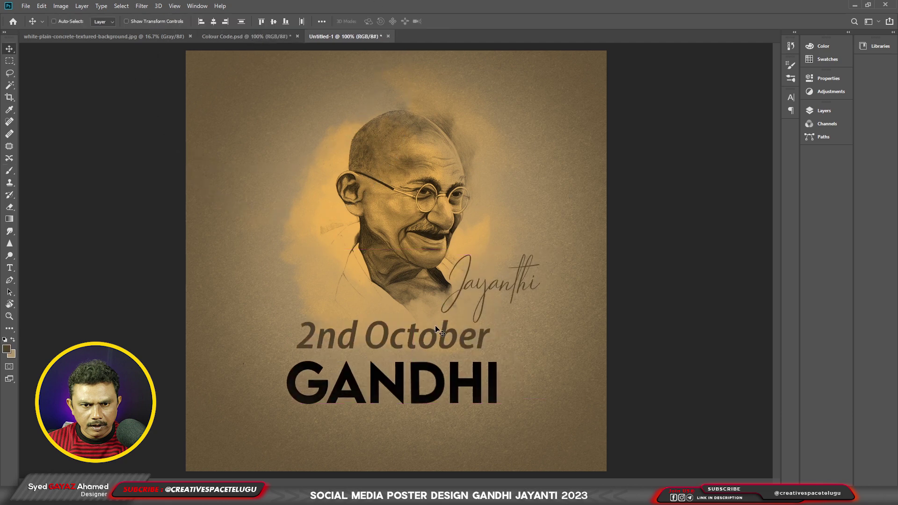
drag(393, 348, 447, 387)
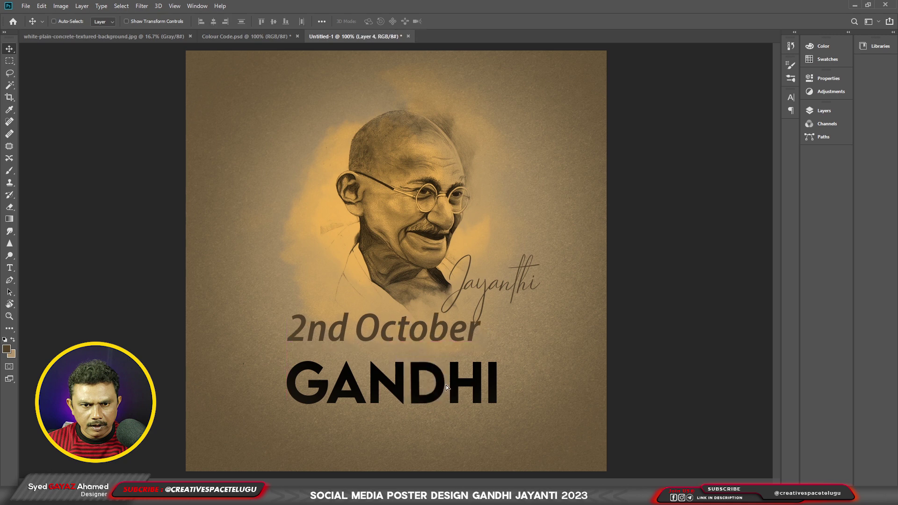
right_click(447, 387)
click(456, 395)
drag(380, 358, 374, 320)
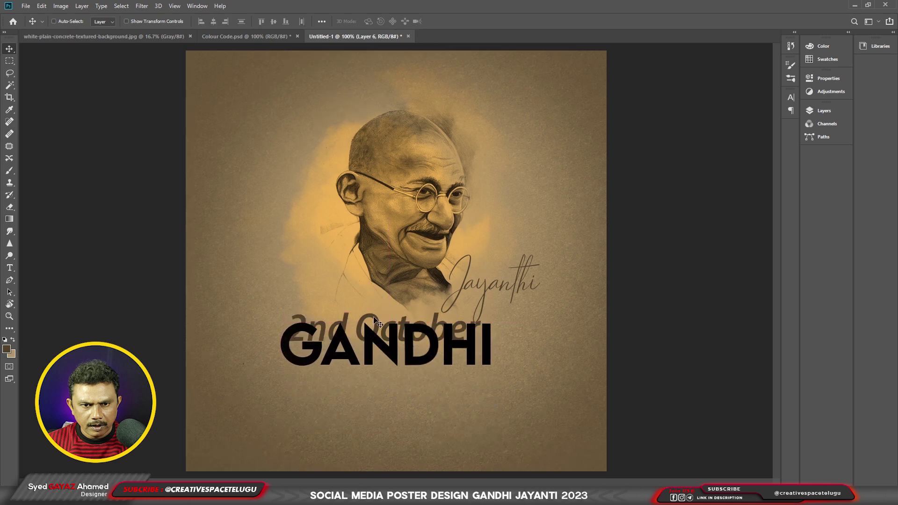
ctrl+click(374, 319)
key(ctrl+t)
drag(480, 308, 410, 313)
key(Return)
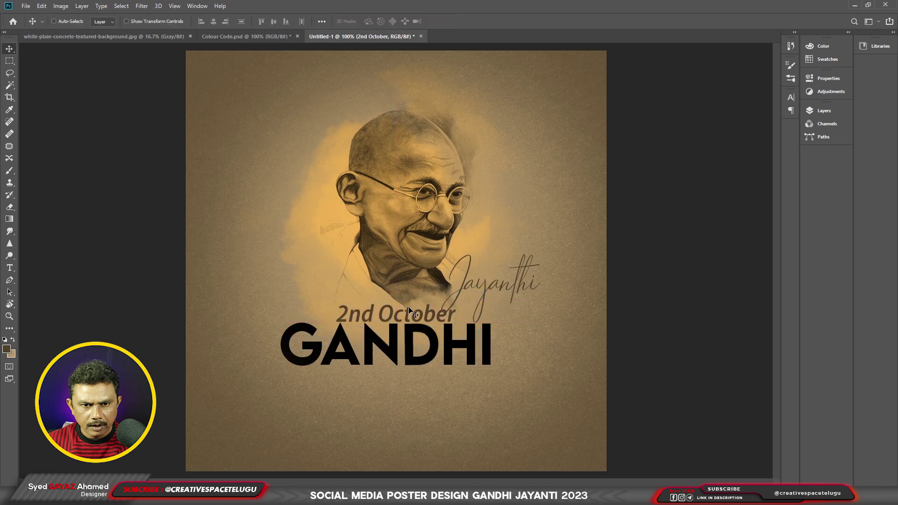
Move Jayanthi below GANDHI and fill the Jayanthi text with white.
right_click(505, 288)
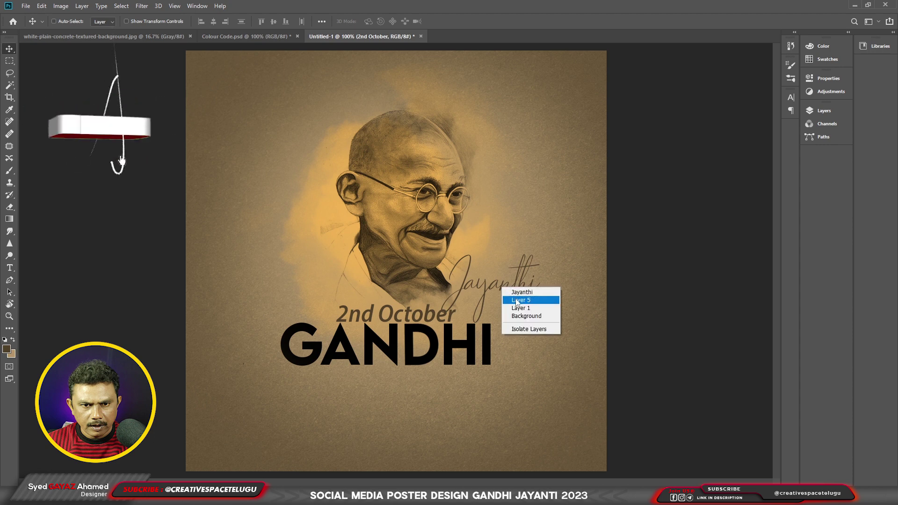
click(524, 293)
drag(523, 292, 472, 386)
click(7, 348)
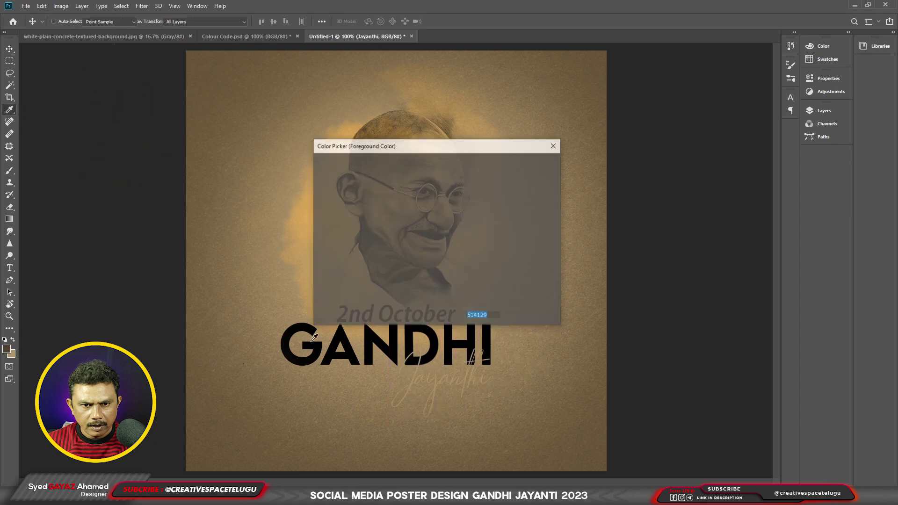
click(346, 184)
click(318, 167)
click(530, 163)
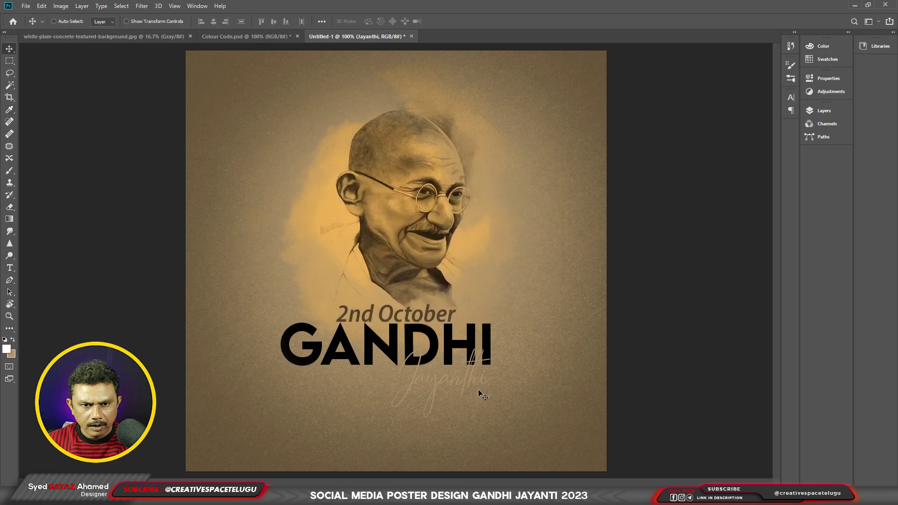
key(ctrl)
key(alt+BackSpace)
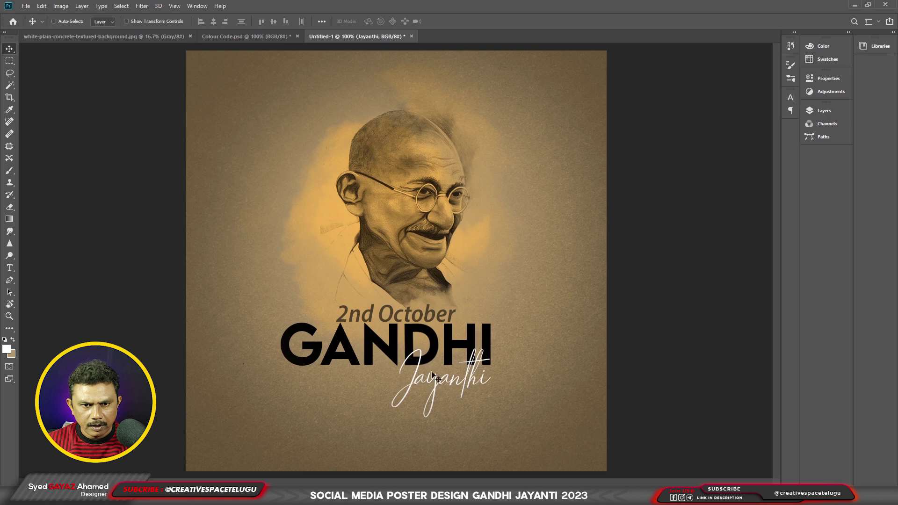
Fill the 2nd October text with white and scale it to about 85%.
right_click(387, 323)
click(392, 327)
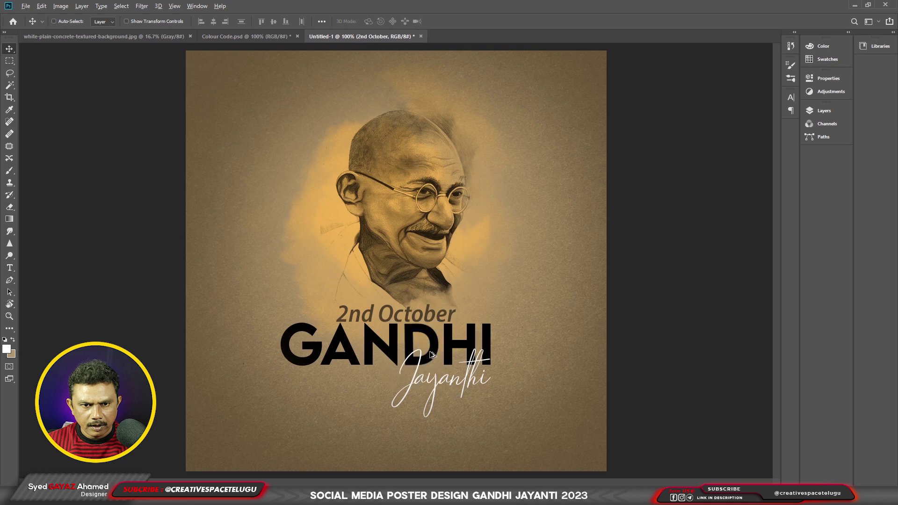
key(alt+BackSpace)
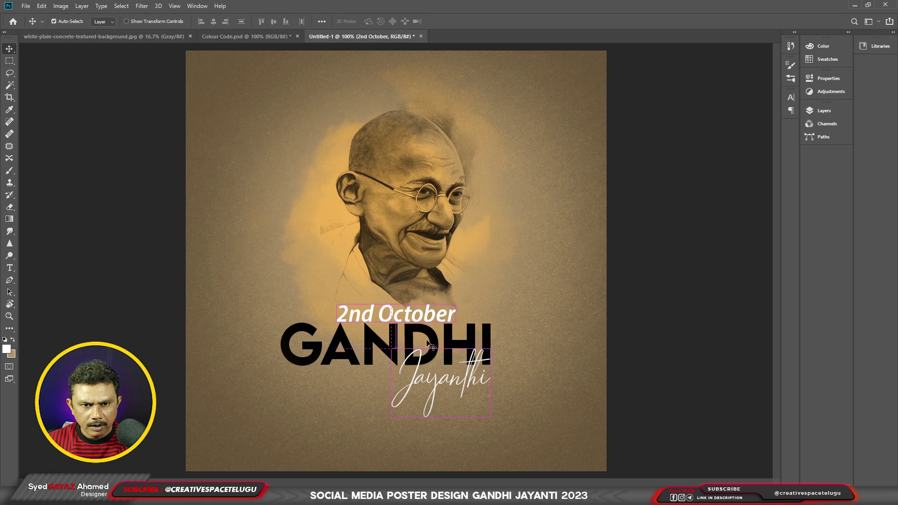
key(ctrl+t)
drag(455, 301, 401, 317)
key(Return)
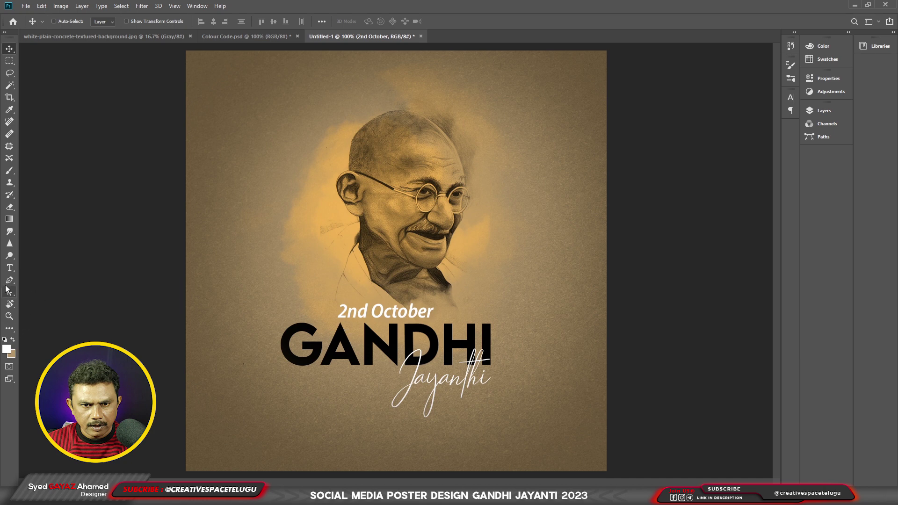
Select the letters 'nd' in '2nd October' and bring up the character settings.
click(9, 268)
click(357, 311)
drag(347, 311, 367, 311)
key(ctrl+t)
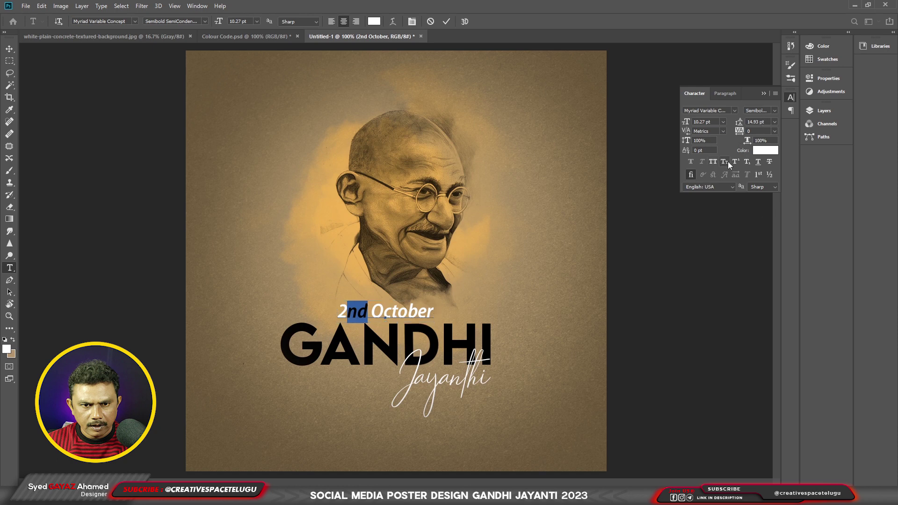
Make 'nd' superscript, commit the text, and create the new empty Layer 7.
click(735, 164)
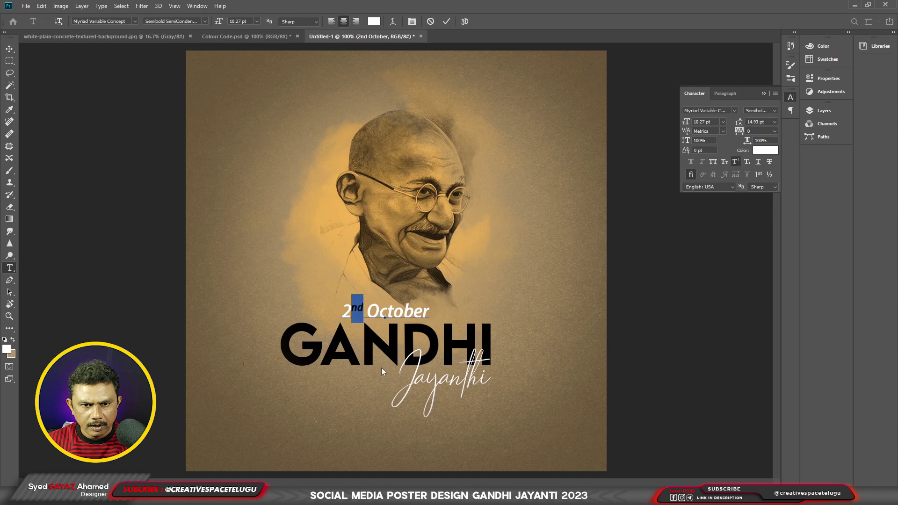
click(381, 367)
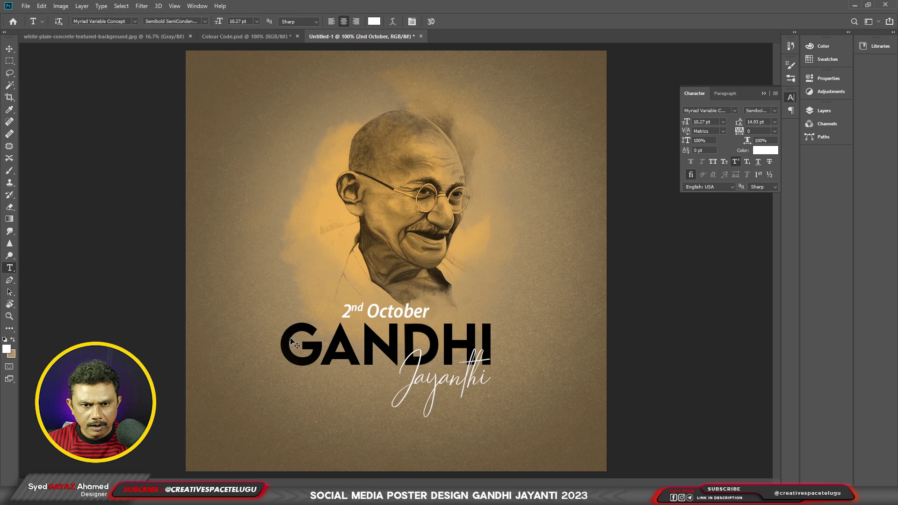
key(ctrl+shift+n)
key(Return)
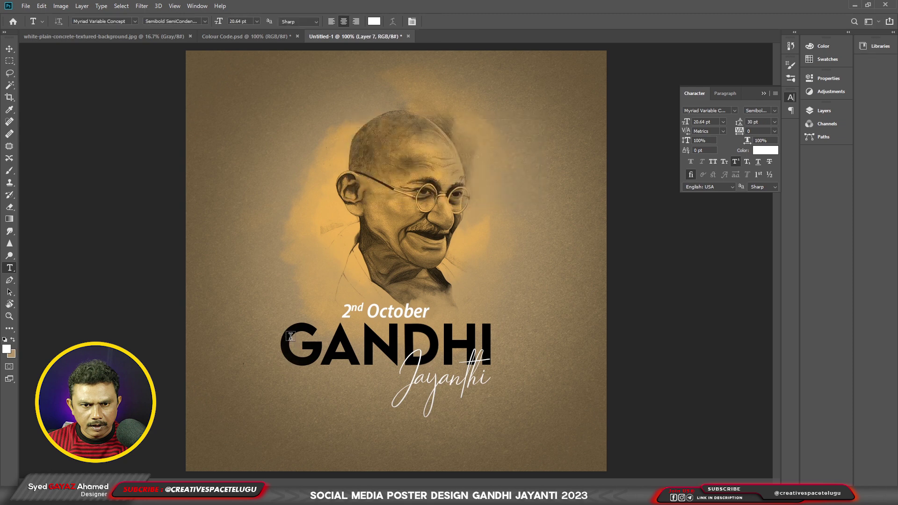
Set the foreground colour to saffron orange, CMYK 0/60/100/0.
click(6, 349)
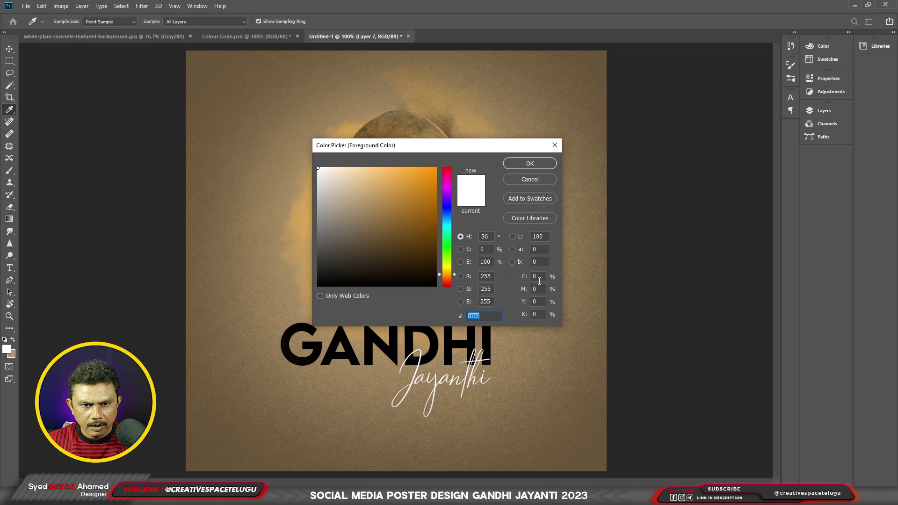
click(538, 279)
text(60)
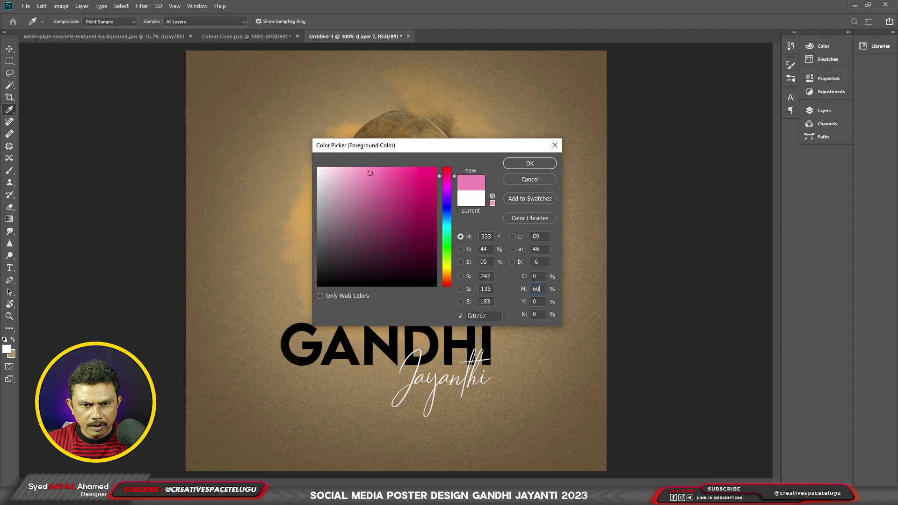
text(100)
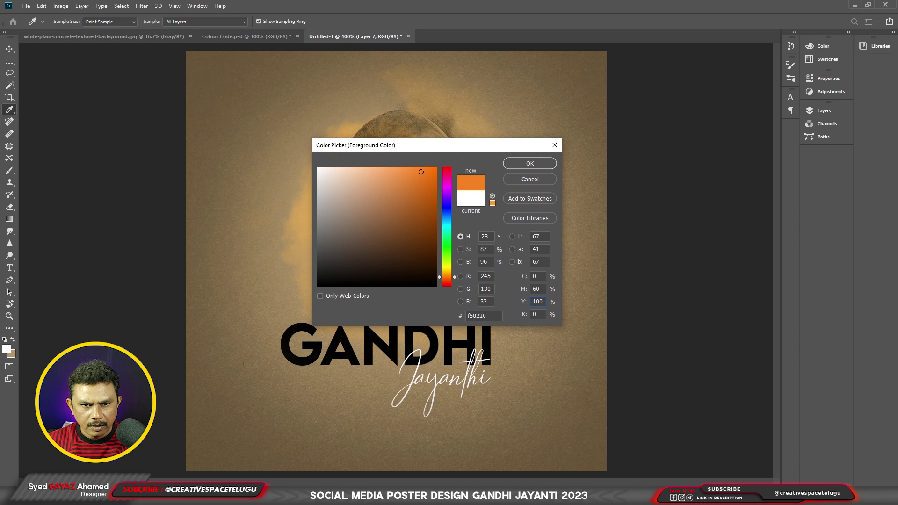
key(Return)
Try a fan bristle brush from the All Brush Collection and reduce its size to 125.
key(b)
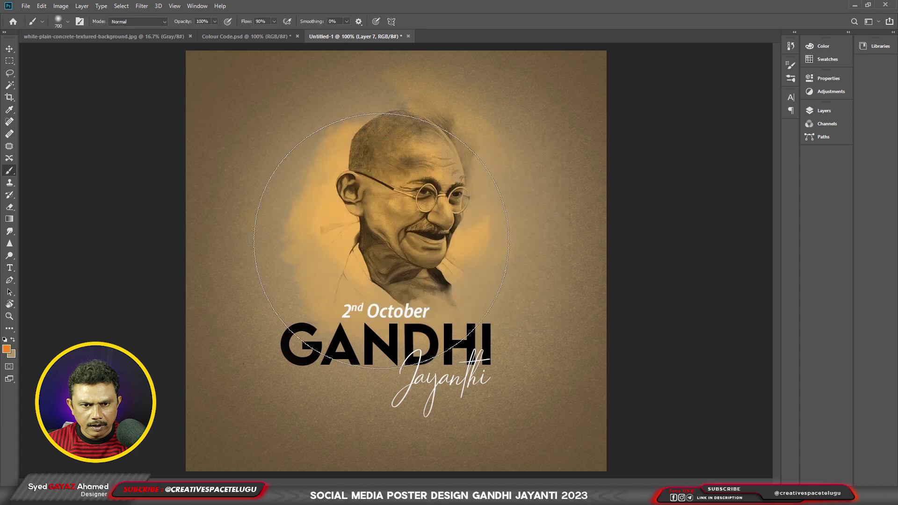
right_click(381, 240)
scroll(472, 429, down, 1)
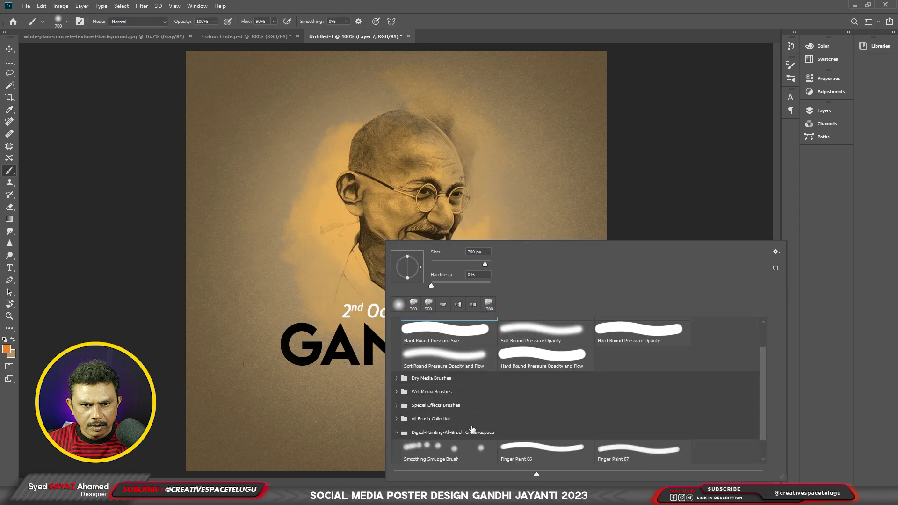
click(397, 419)
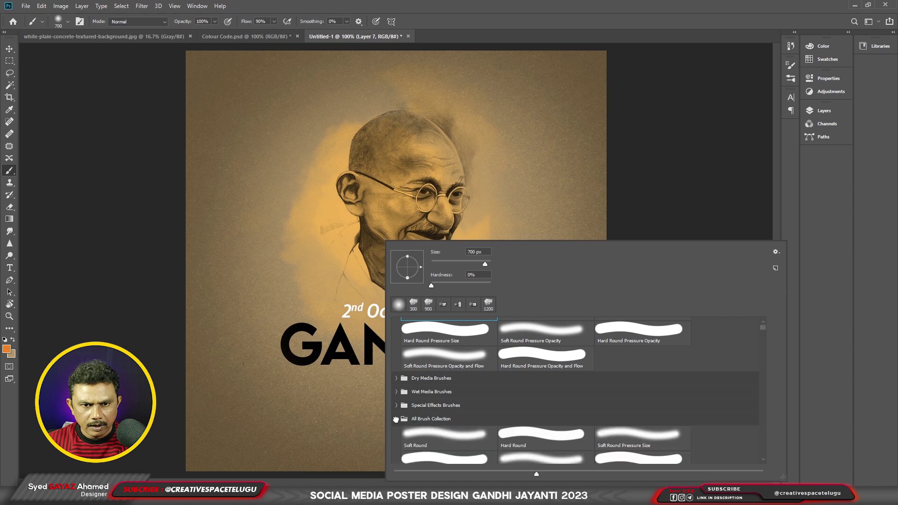
scroll(563, 423, down, 3)
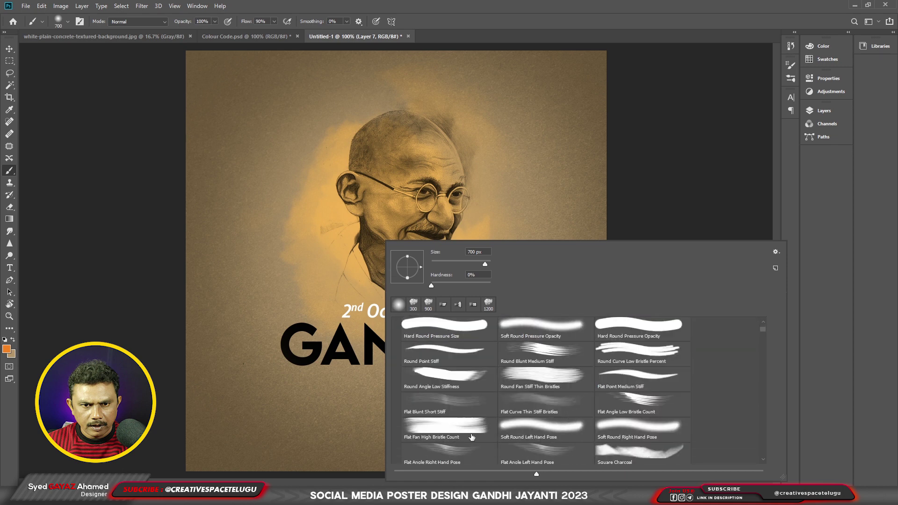
double_click(540, 376)
click(517, 318)
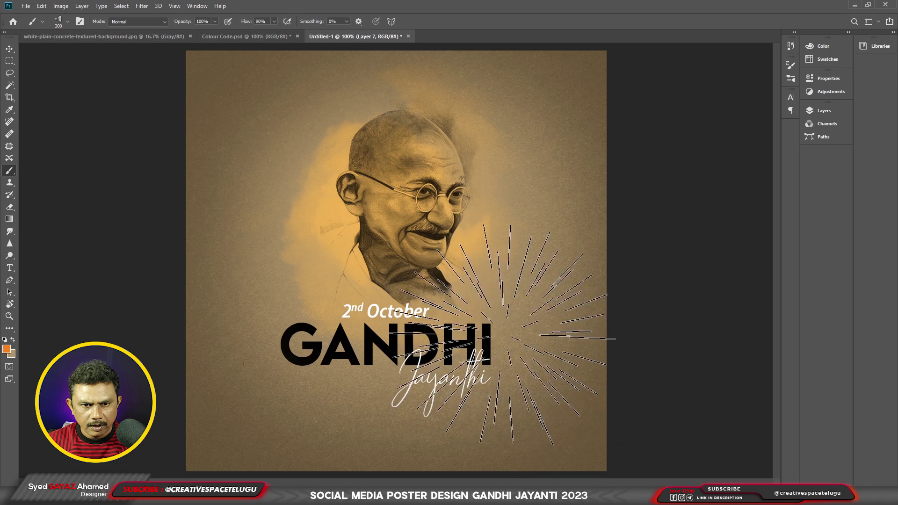
click(445, 322)
click(445, 328)
key(bracketleft)
key(bracketleft)
key(bracketleft)
key(bracketleft)
key(bracketleft)
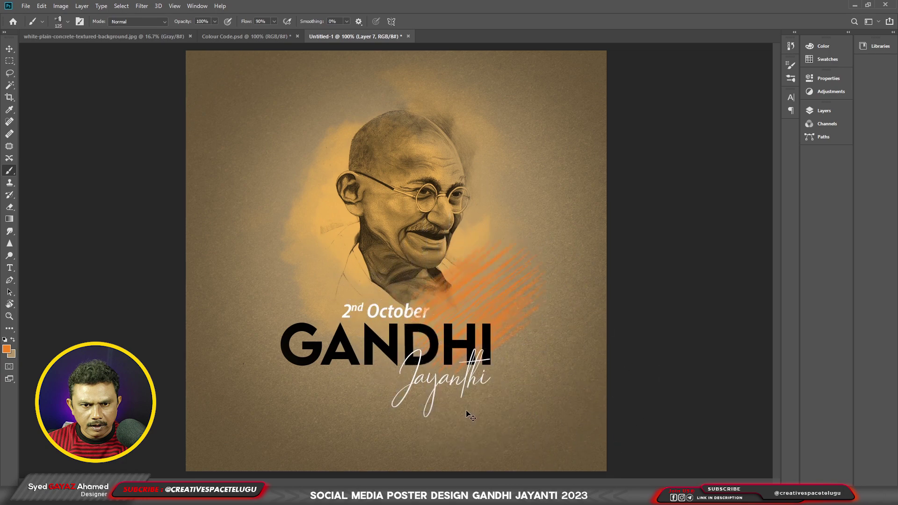
Test Flat Angle Low Bristle Count and Spatter 39 brushes, then settle on Round Angle Low Stiffness.
right_click(440, 295)
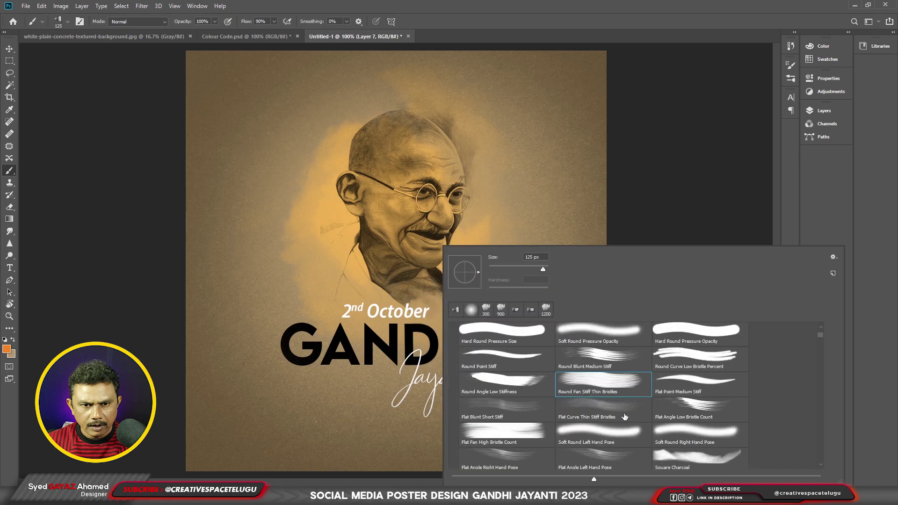
scroll(821, 344, down, 10)
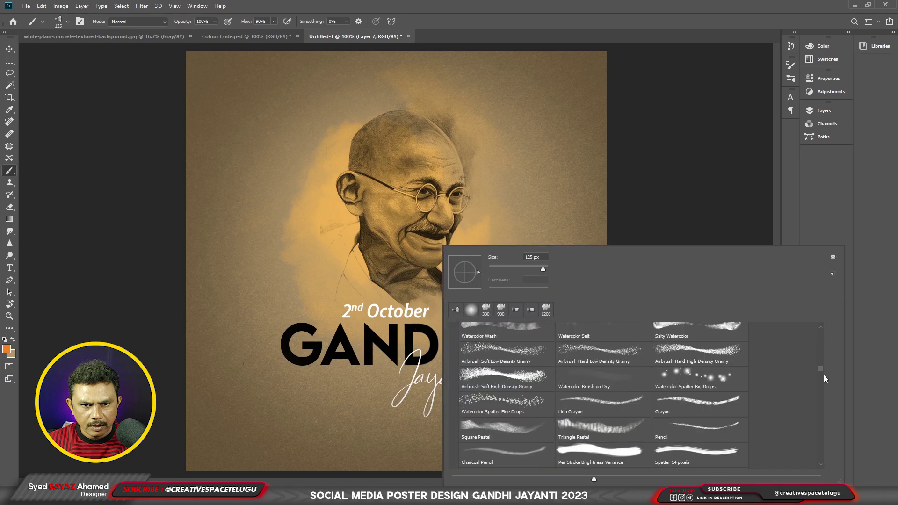
scroll(823, 375, down, 10)
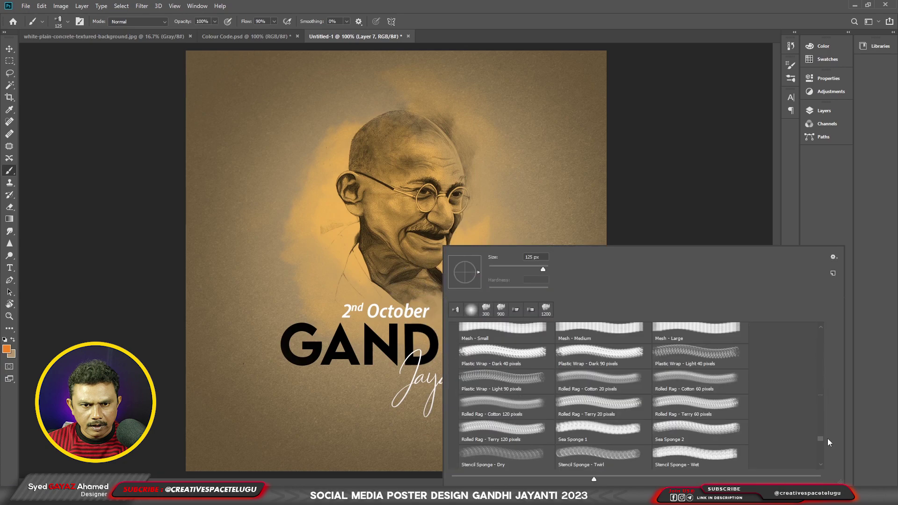
scroll(827, 439, up, 10)
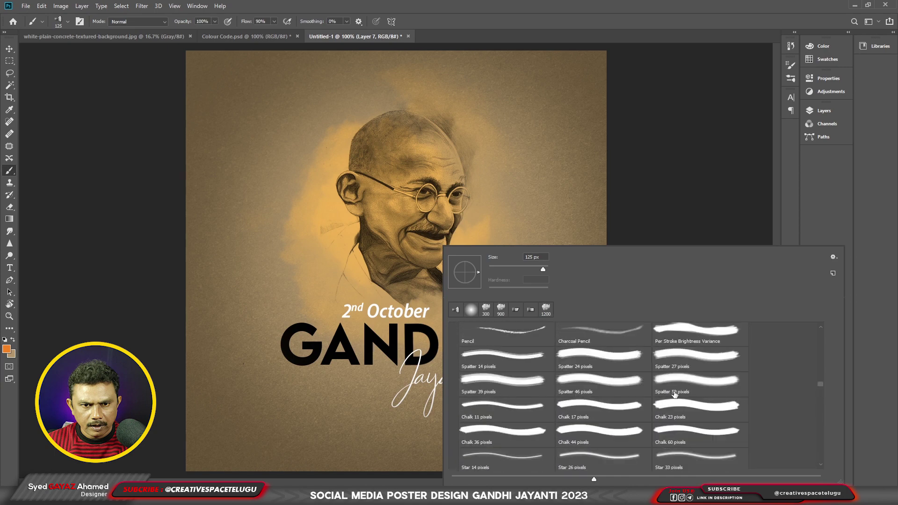
scroll(674, 395, up, 5)
double_click(603, 380)
right_click(598, 429)
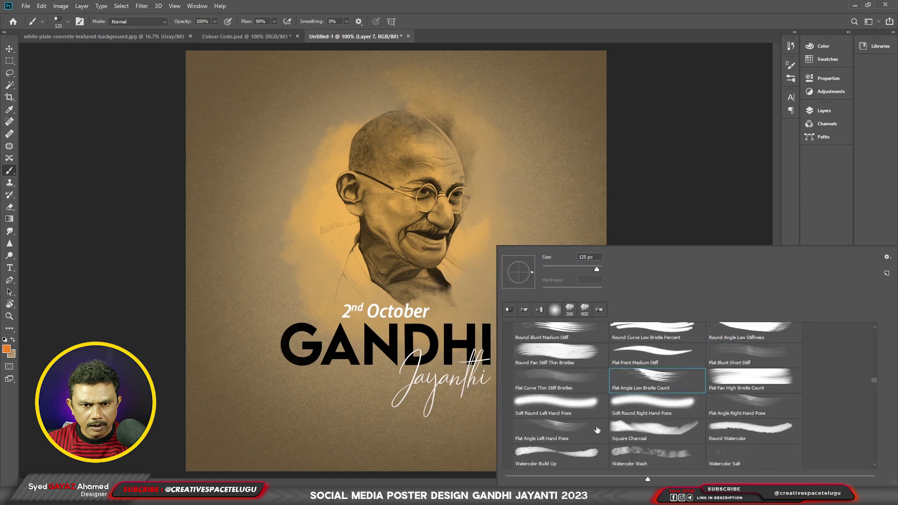
scroll(584, 398, up, 10)
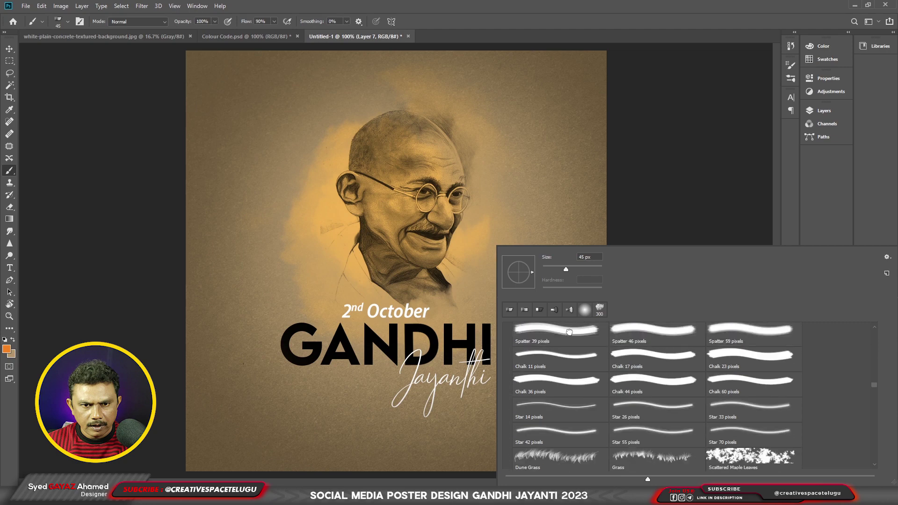
click(569, 332)
scroll(579, 397, down, 10)
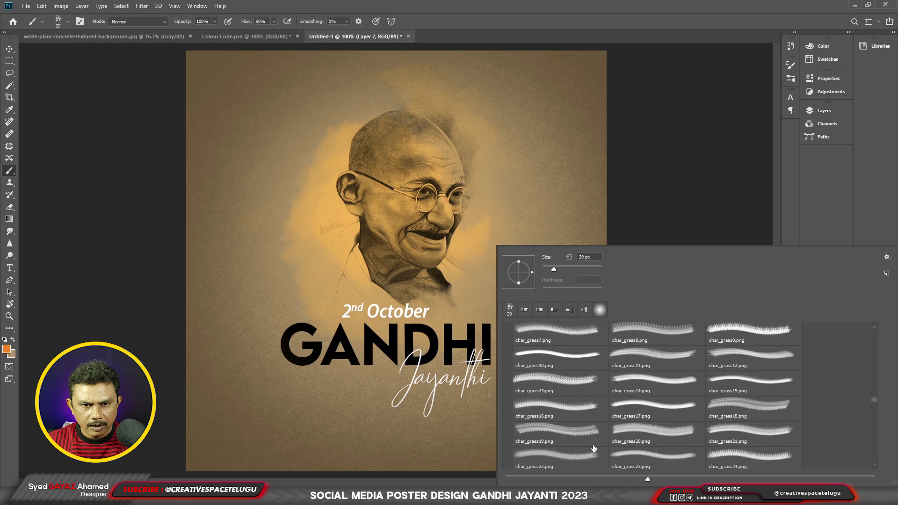
scroll(594, 448, up, 10)
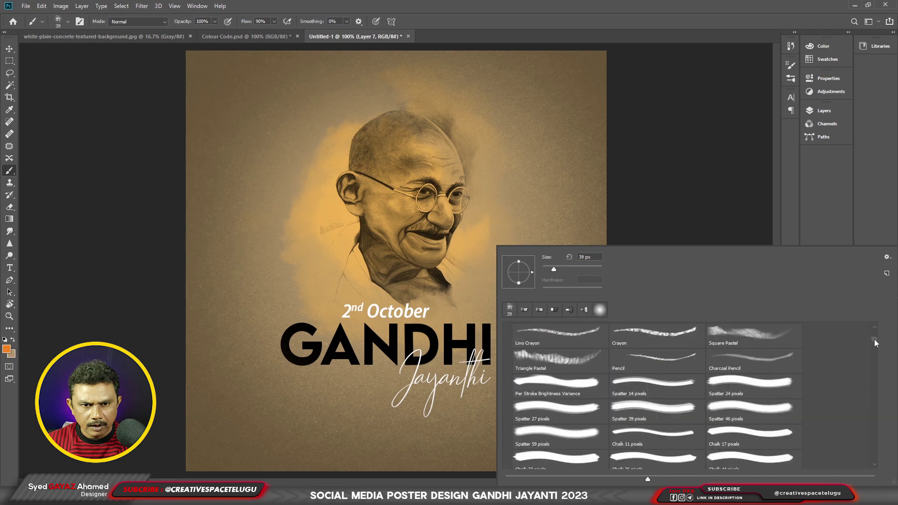
scroll(654, 397, down, 5)
click(629, 397)
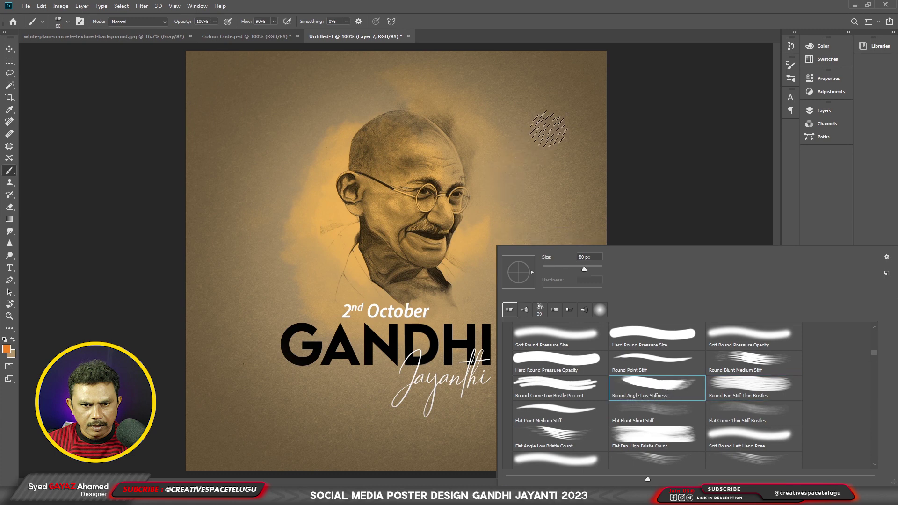
click(543, 137)
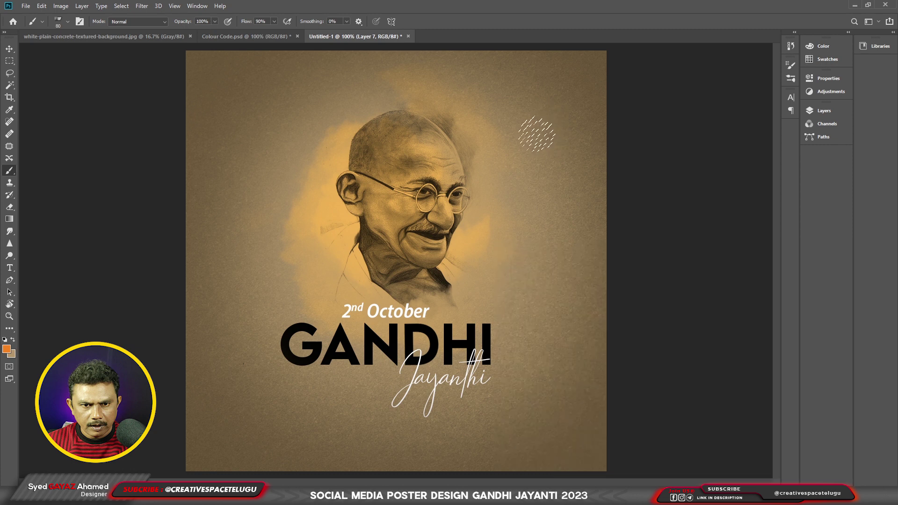
Paint three orange brush strokes, each on its own new layer (Layers 7, 8, 9).
drag(538, 132, 488, 159)
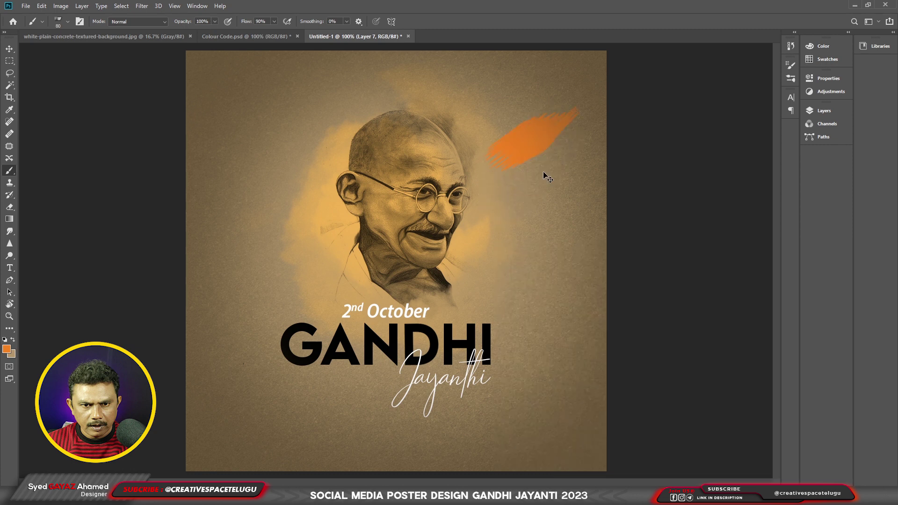
key(ctrl+shift+n)
key(Return)
drag(576, 136, 537, 156)
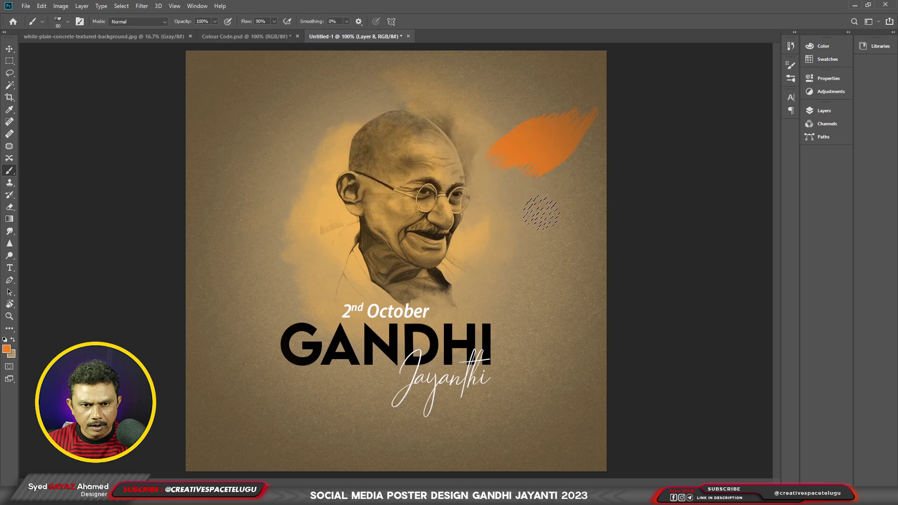
key(ctrl+shift+n)
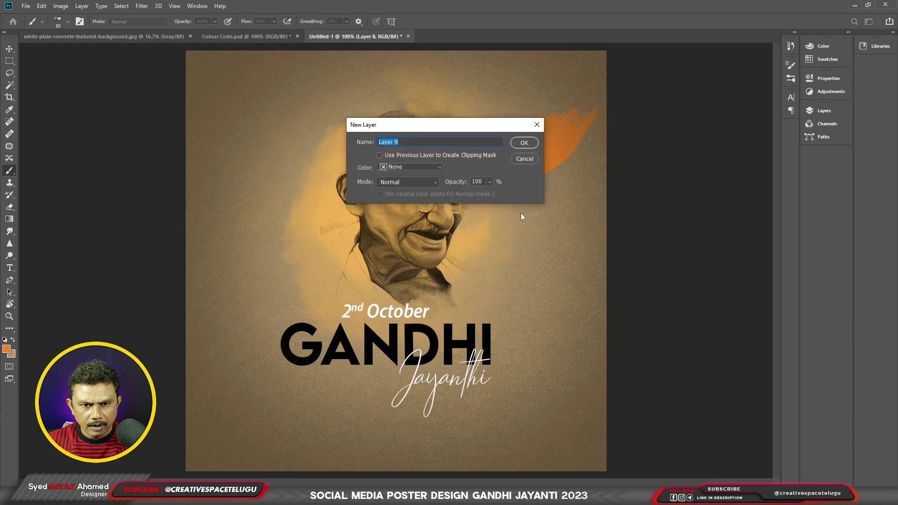
key(Return)
drag(558, 164, 524, 184)
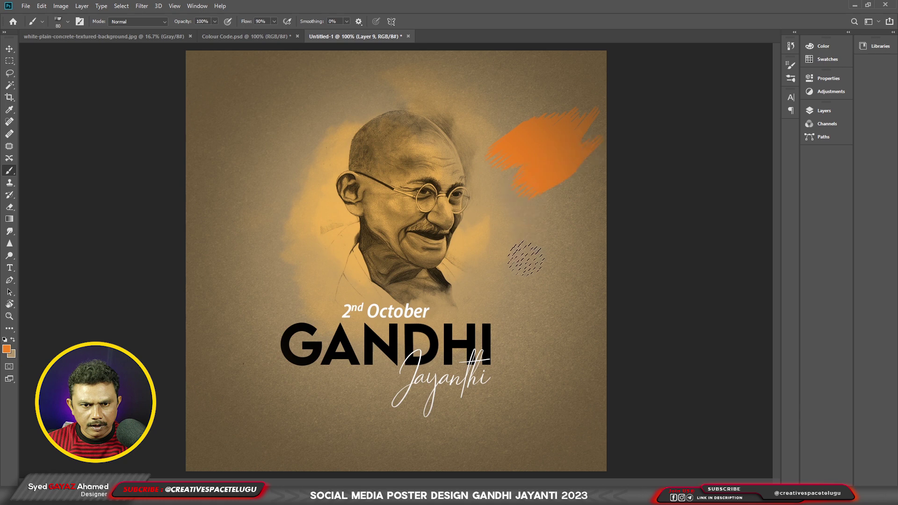
Fill the middle stroke on Layer 8 with white, preserving its shape.
click(10, 48)
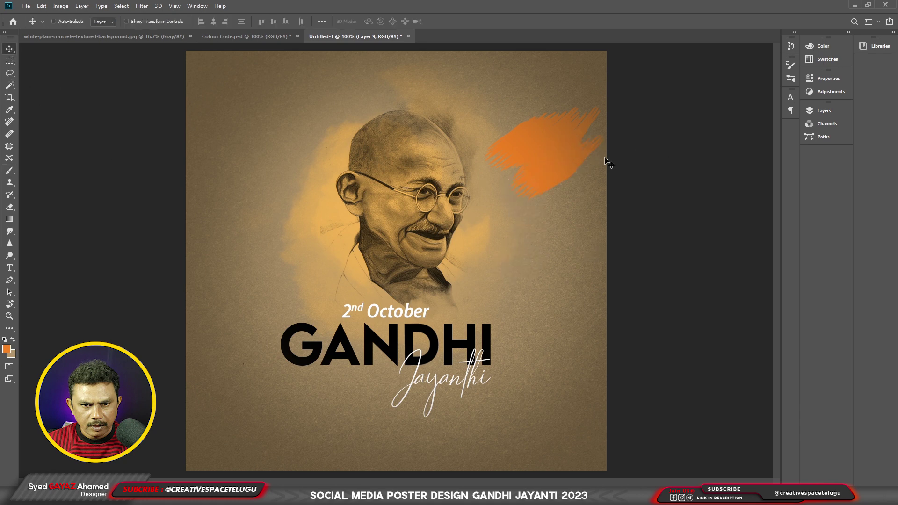
click(6, 349)
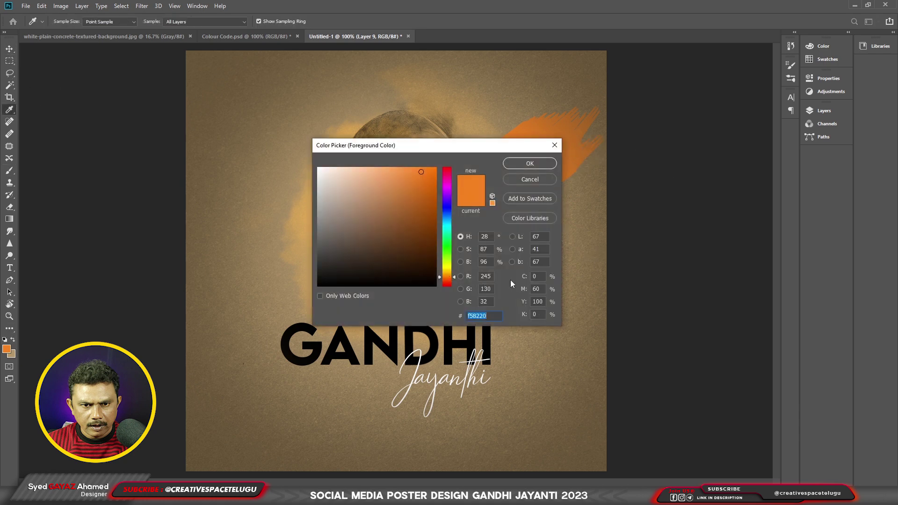
click(529, 163)
right_click(559, 161)
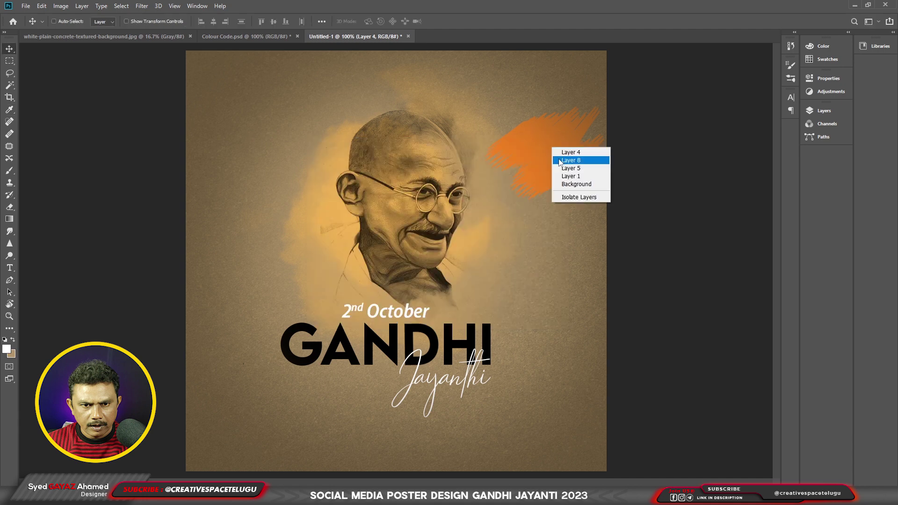
click(570, 160)
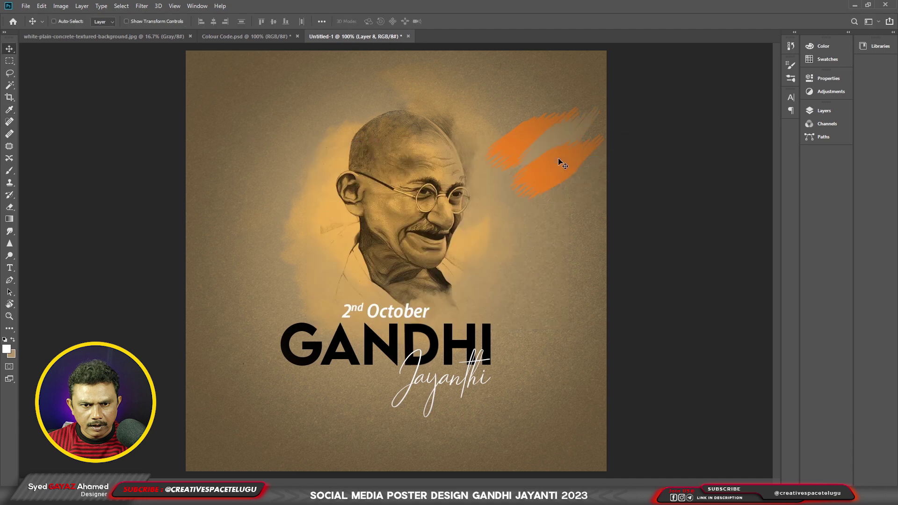
key(shift+alt+BackSpace)
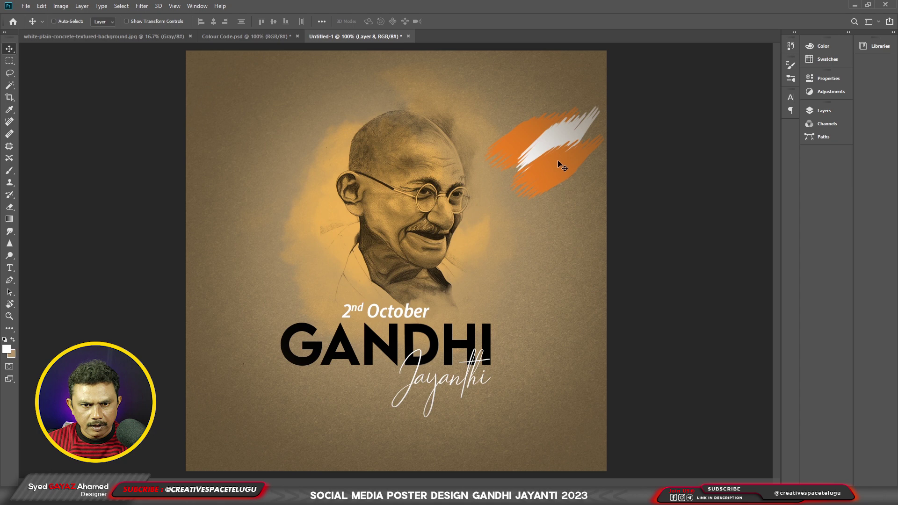
drag(557, 160, 556, 161)
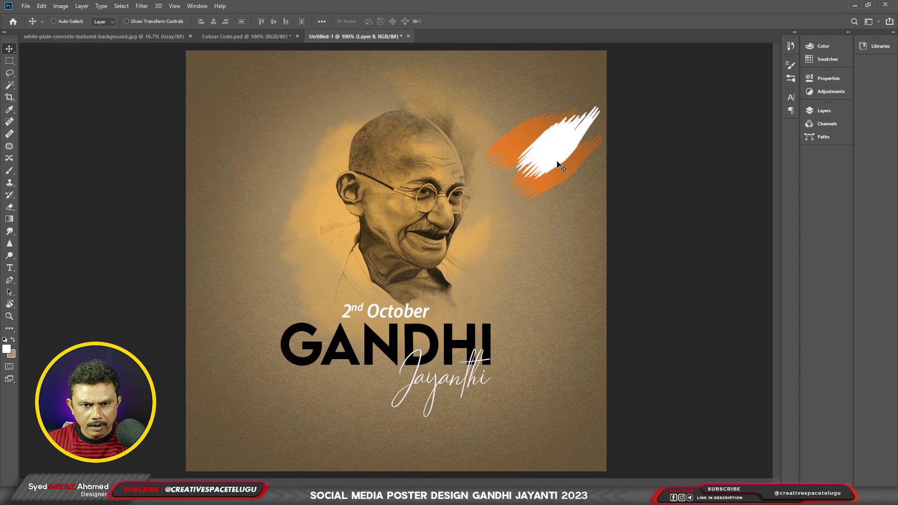
Reselect Layer 7 and undo to narrow the white stroke to a thinner streak.
right_click(517, 150)
click(519, 155)
right_click(526, 146)
click(527, 153)
key(ctrl)
key(ctrl+z)
right_click(552, 176)
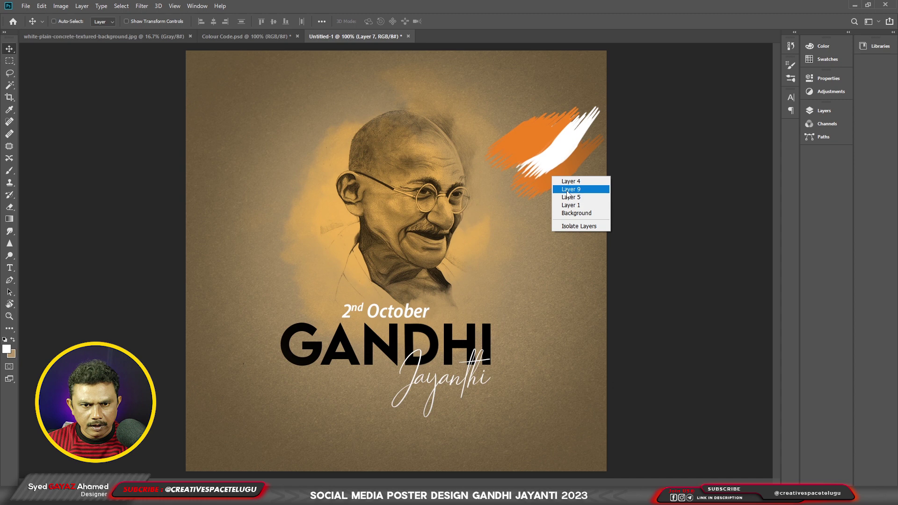
Undo and redo on Layers 9 and 8 to balance the white area against the orange.
click(568, 189)
key(ctrl)
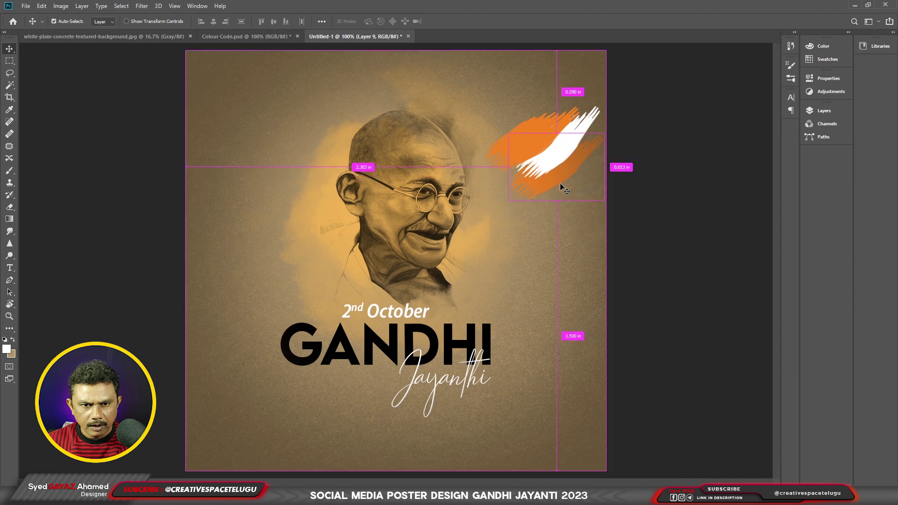
key(ctrl+z)
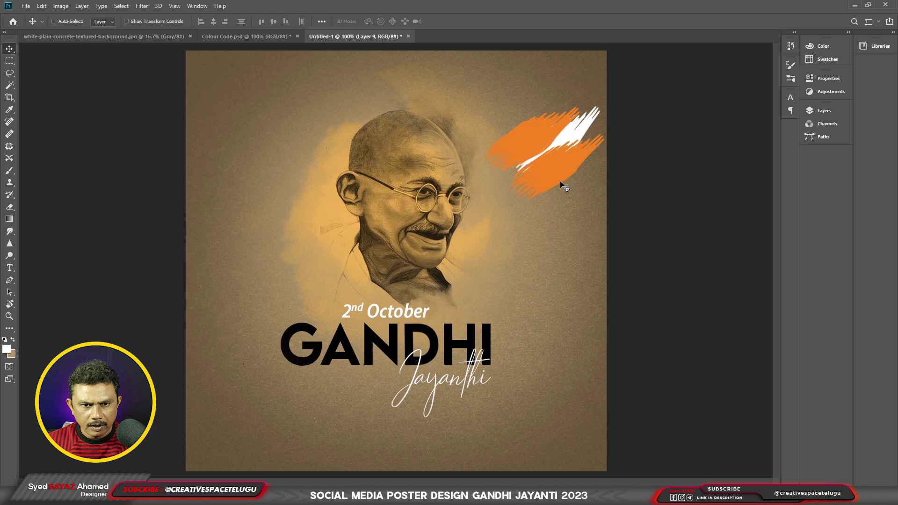
right_click(564, 139)
click(574, 143)
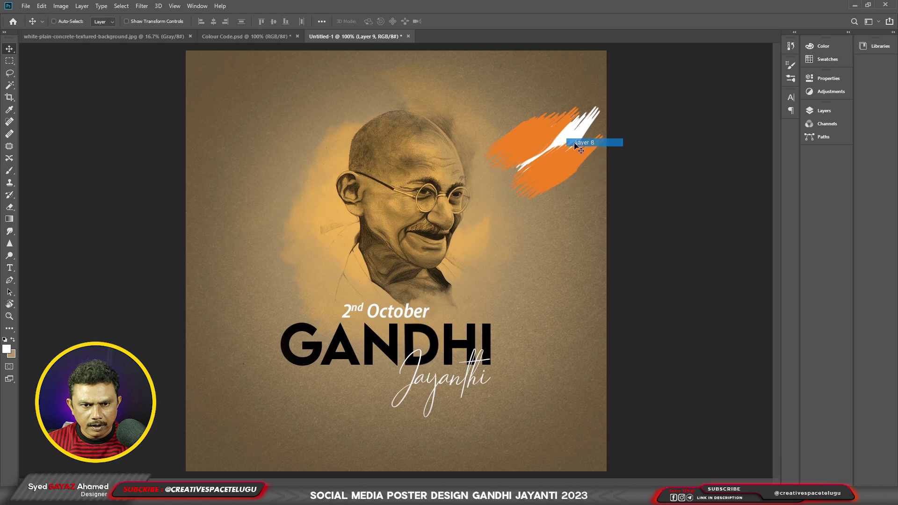
key(ctrl)
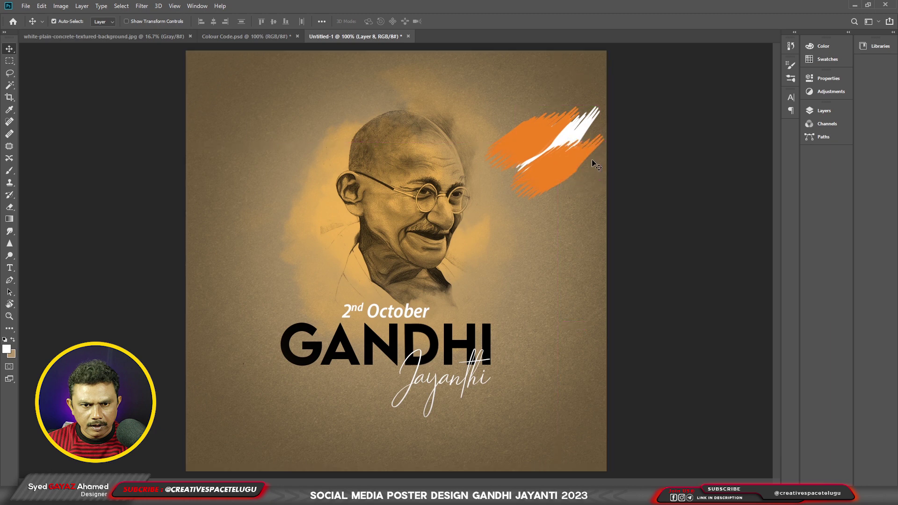
key(ctrl+shift+z)
Move the stroke into place and rotate it about 2 degrees.
drag(560, 159, 546, 159)
drag(548, 159, 575, 187)
key(ctrl+t)
drag(635, 211, 621, 205)
key(Return)
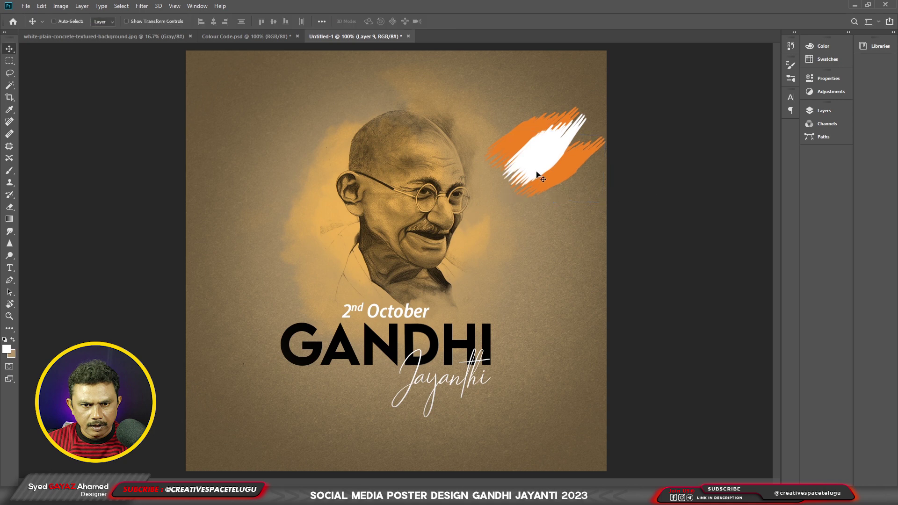
Skew, scale and tilt the white stroke into a band across the orange strokes.
click(538, 173)
key(ctrl+t)
mouse_move(554, 200)
mouse_down()
mouse_move(540, 189)
mouse_move(597, 163)
mouse_move(593, 154)
mouse_up()
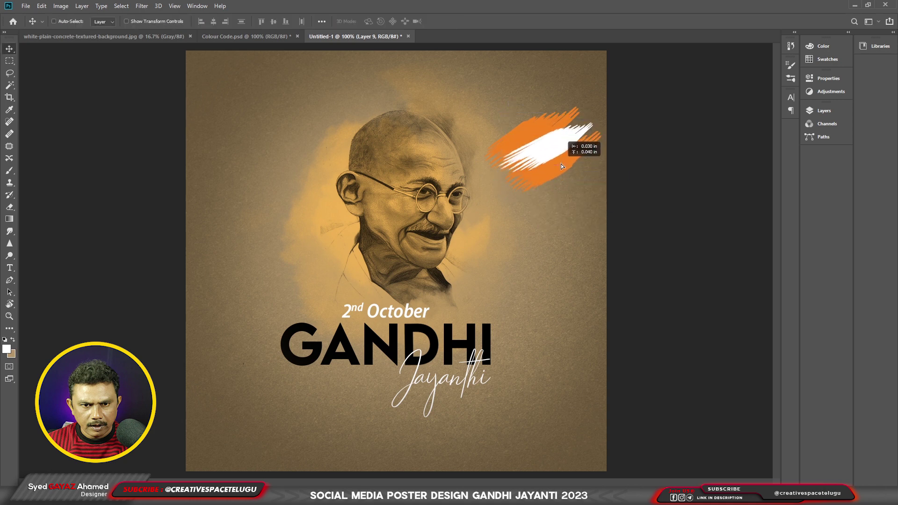
key(Return)
ctrl+click(550, 199)
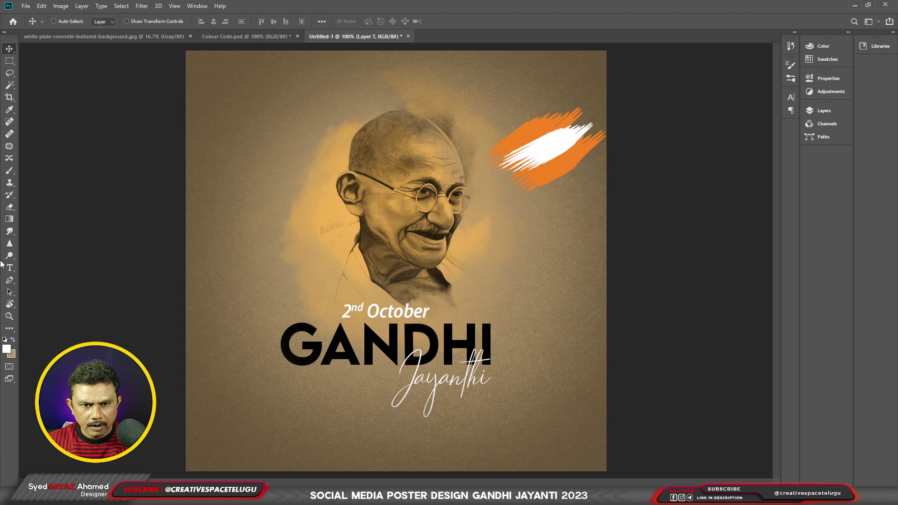
click(7, 348)
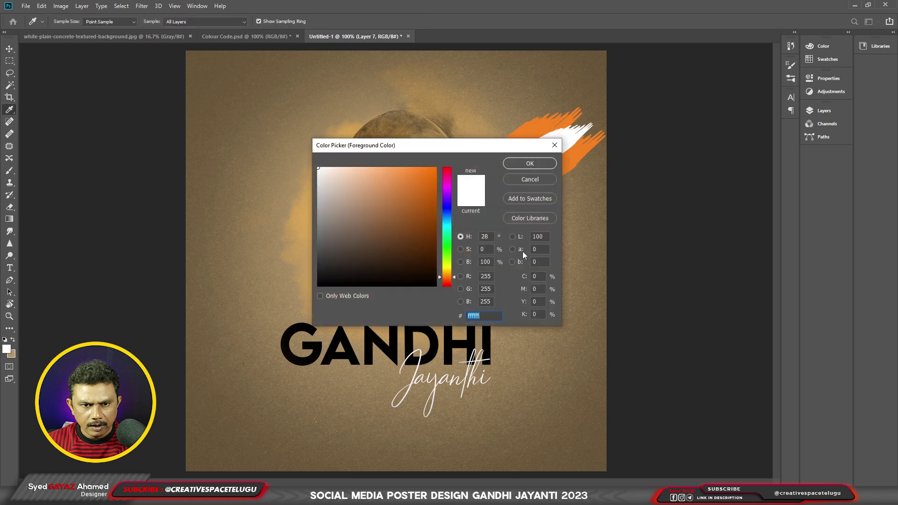
Set the foreground colour to green 00a651 using C 100 and Y 100.
click(546, 276)
text(100)
key(Tab)
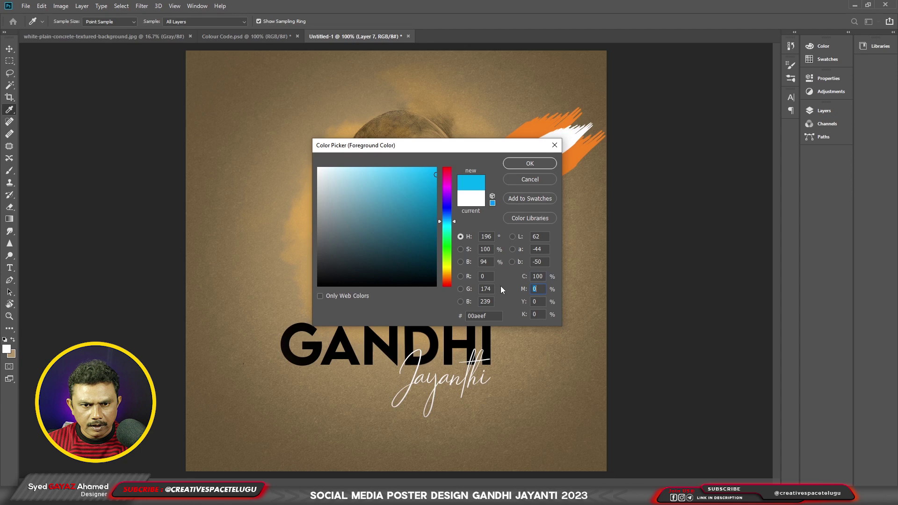
key(Tab)
text(100)
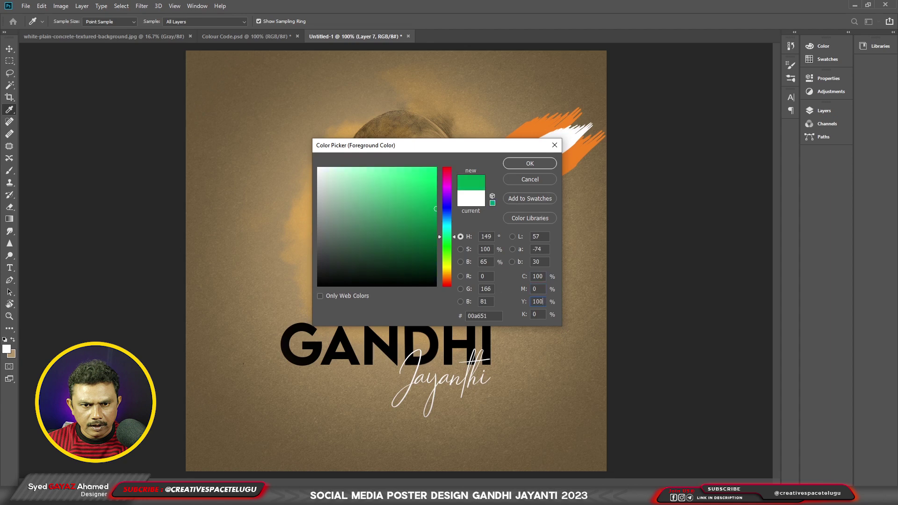
key(Return)
Fill the lower stroke on Layer 9 with green, undoing an accidental fill of the top stroke.
key(v)
key(alt+BackSpace)
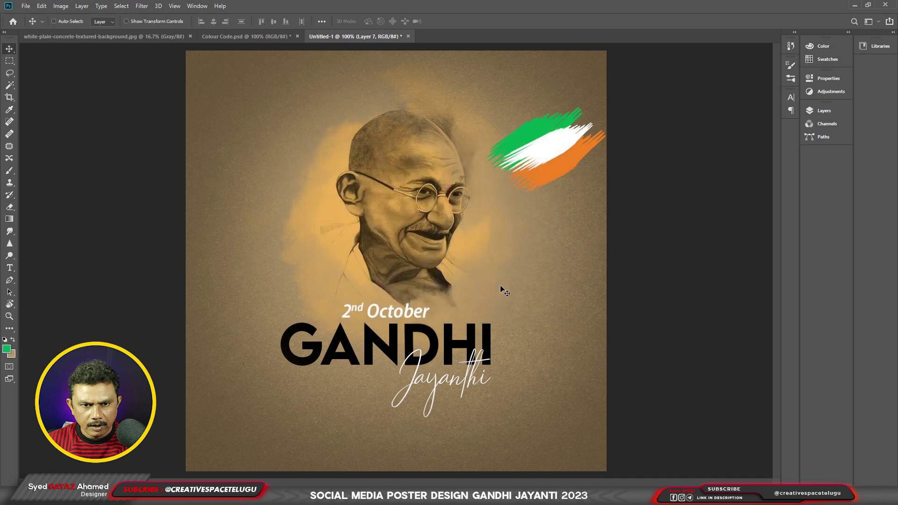
key(ctrl+z)
right_click(557, 165)
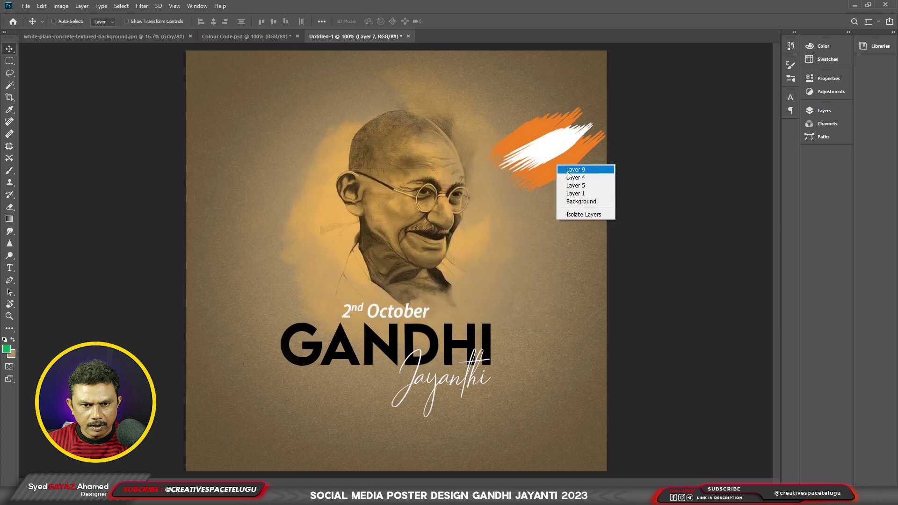
click(569, 171)
key(alt+BackSpace)
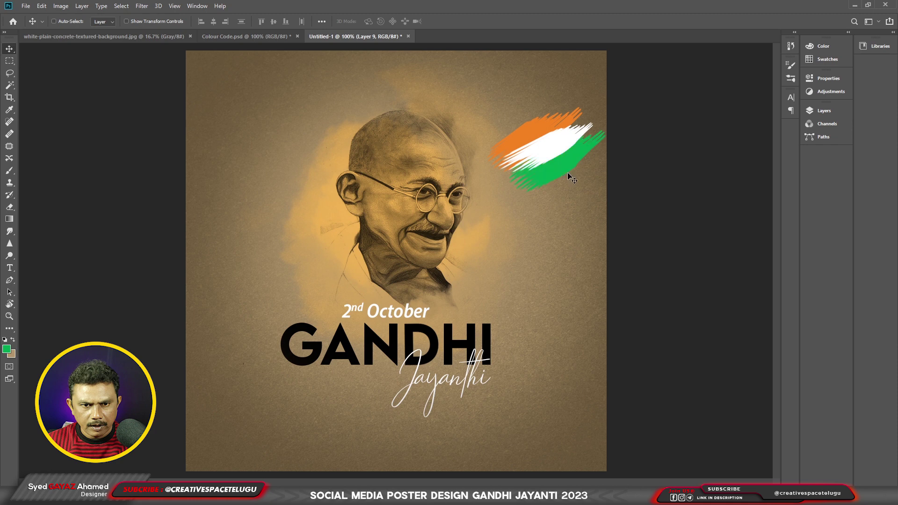
right_click(556, 144)
click(559, 179)
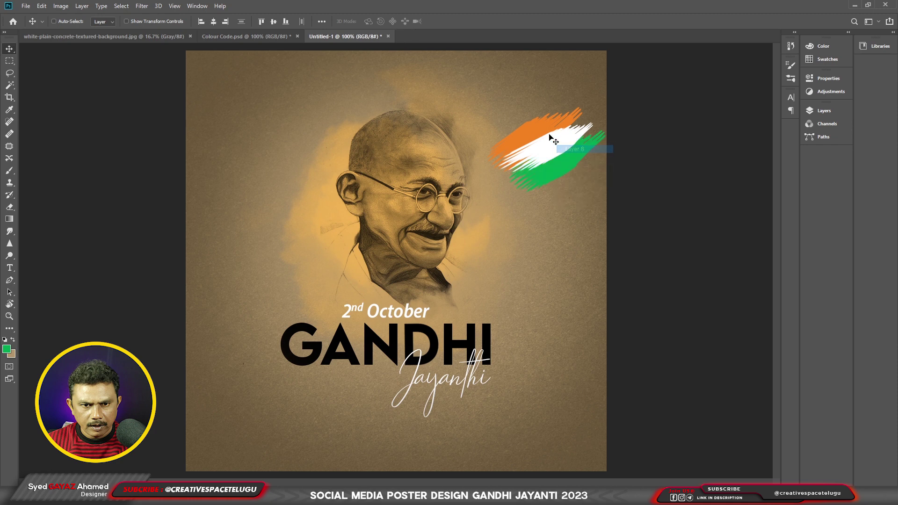
right_click(537, 136)
Select all three flag strokes, move them down, and squash them smaller to uncover the G.
shift+click(554, 138)
click(824, 111)
drag(543, 140, 340, 341)
key(ctrl+t)
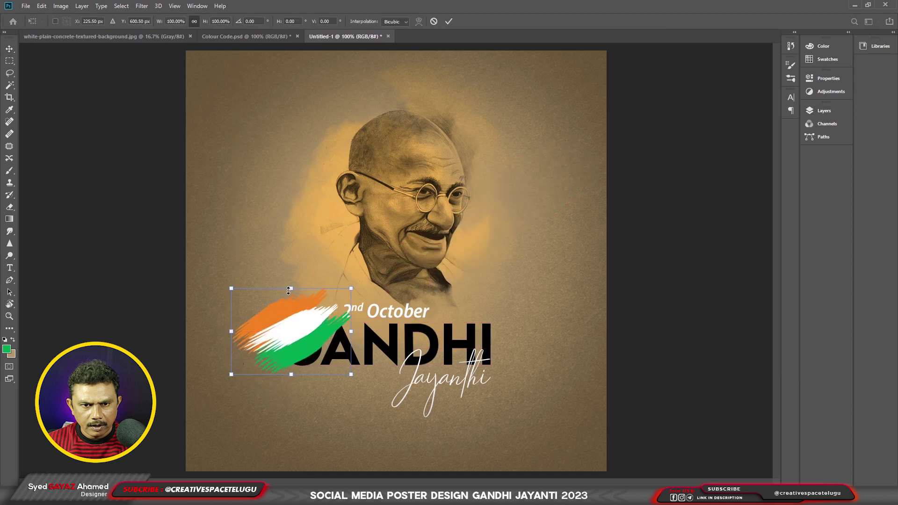
drag(293, 288, 294, 299)
drag(351, 374, 349, 337)
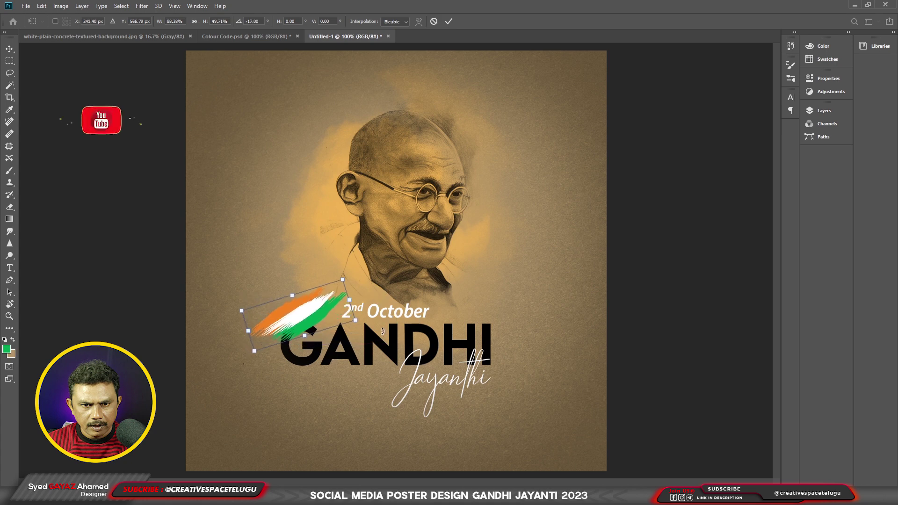
key(Return)
Position the flag beside GANDHI, send it behind the lettering and make it more opaque.
key(ctrl)
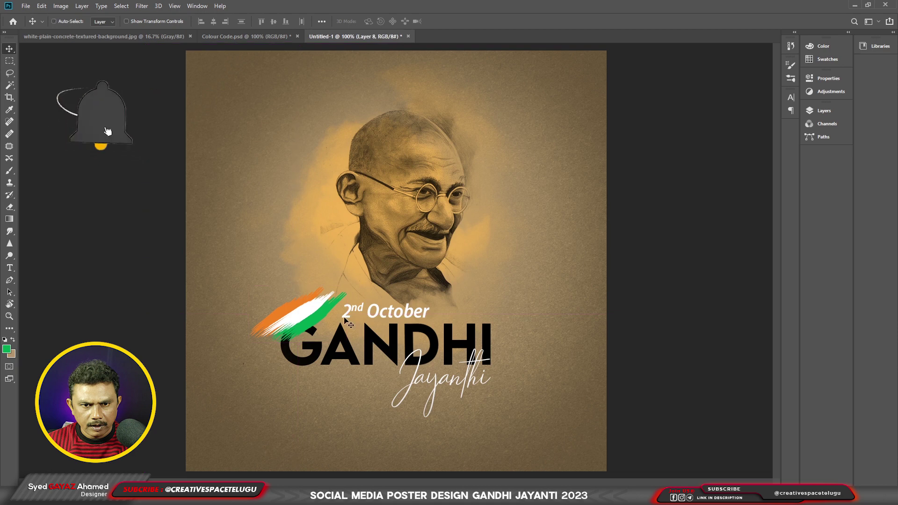
drag(317, 327, 308, 341)
key(F7)
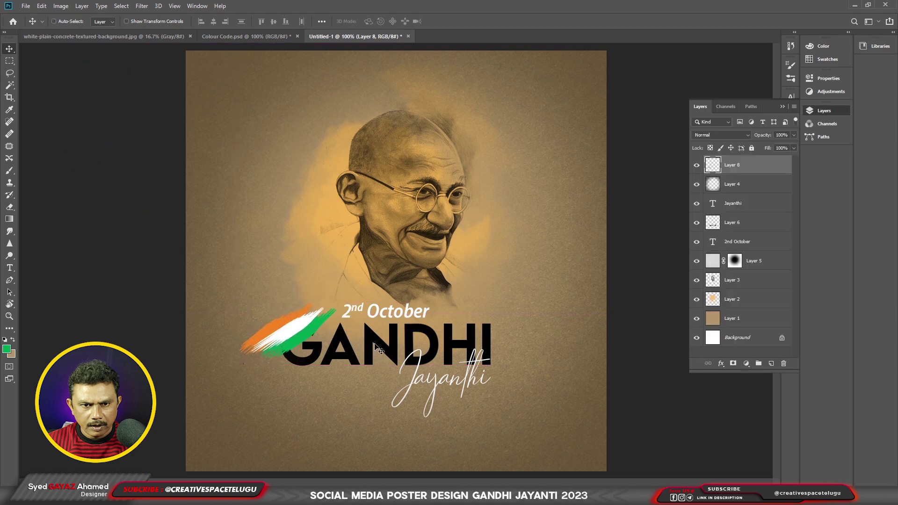
key(F7)
key(ctrl)
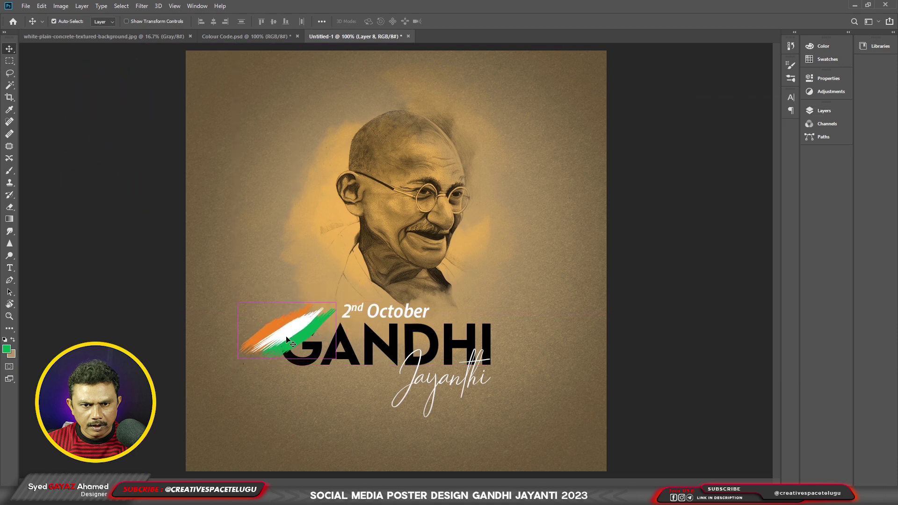
key(alt+shift)
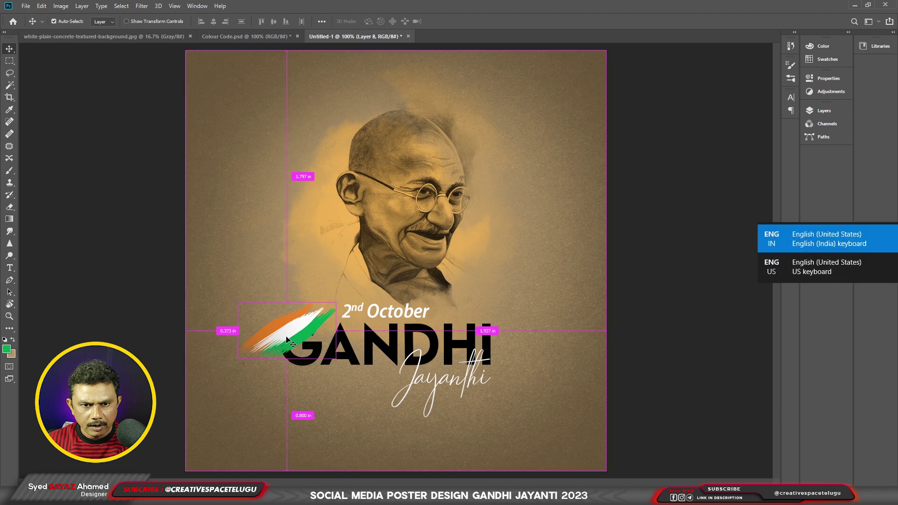
key(ctrl+[)
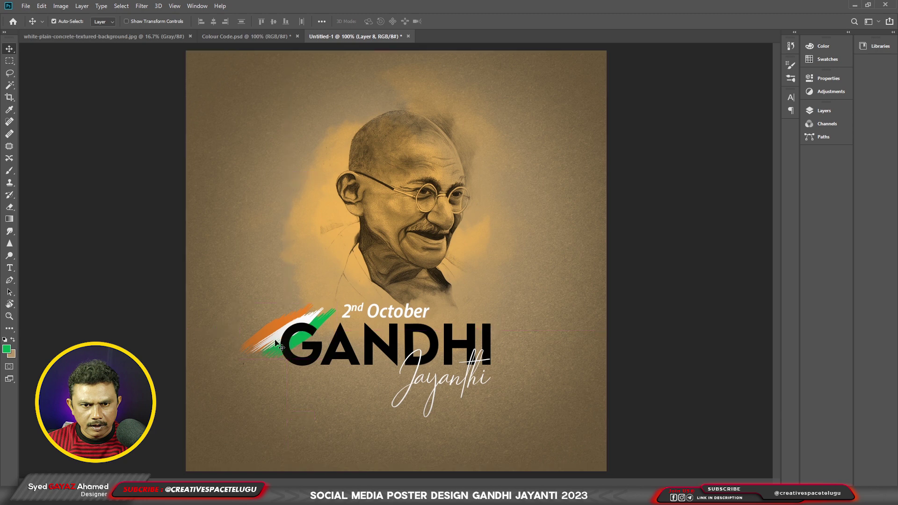
key(ctrl+j)
ctrl+right_click(353, 322)
Shift 2nd October slightly left and add the linked Creative Space logo, tagline and YouTube handle at lower left.
click(354, 322)
drag(387, 312, 382, 314)
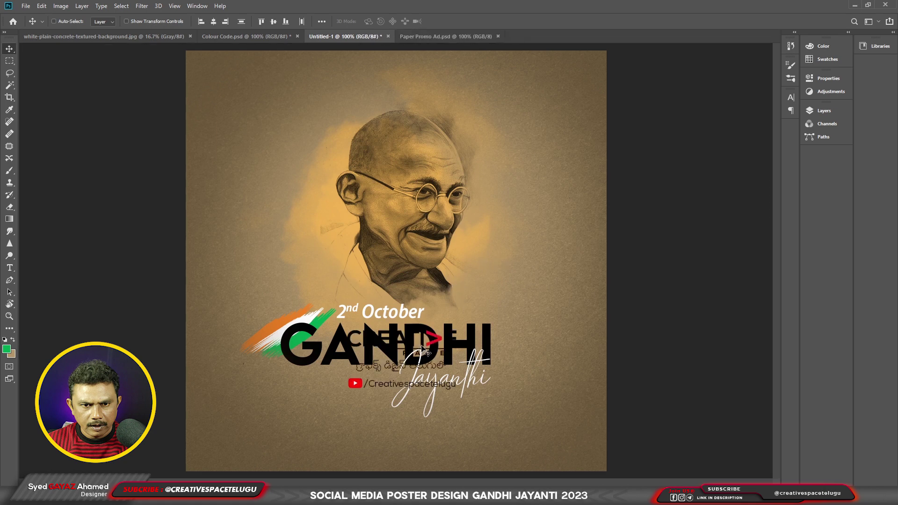
drag(402, 351, 297, 407)
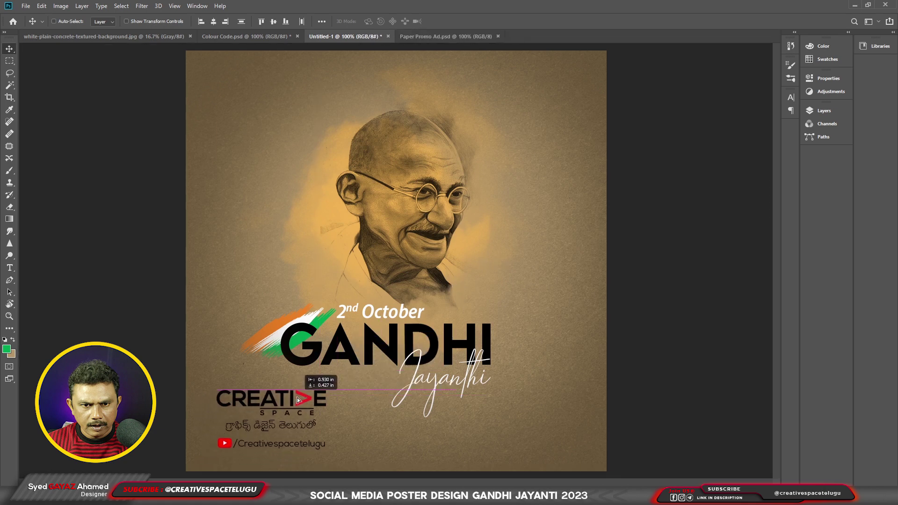
key(F7)
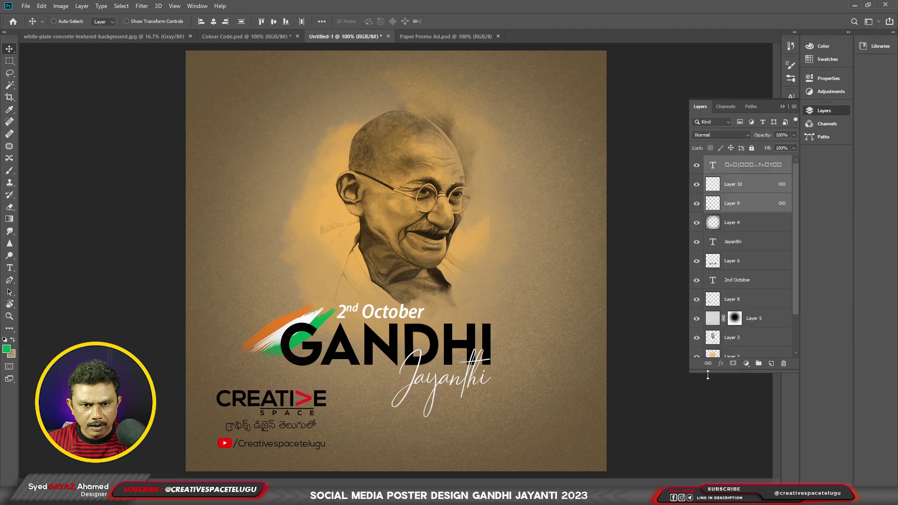
click(707, 368)
key(F7)
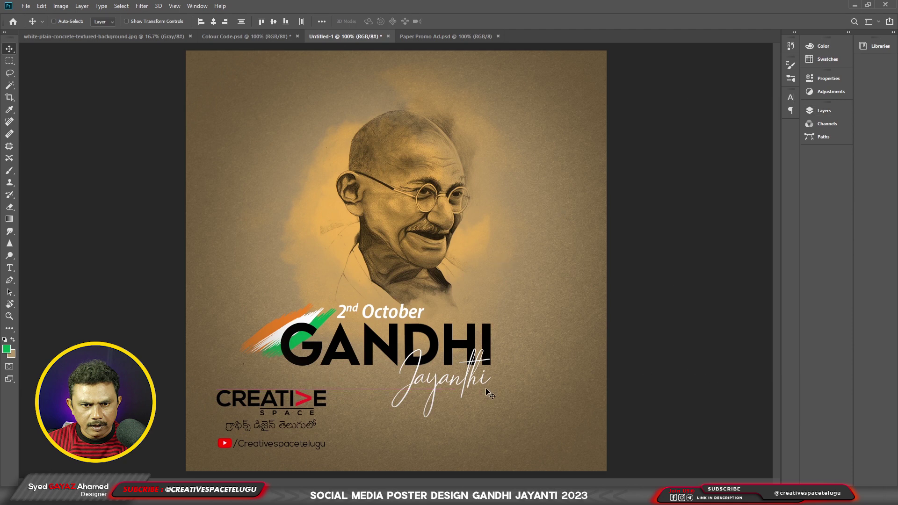
drag(282, 406, 284, 406)
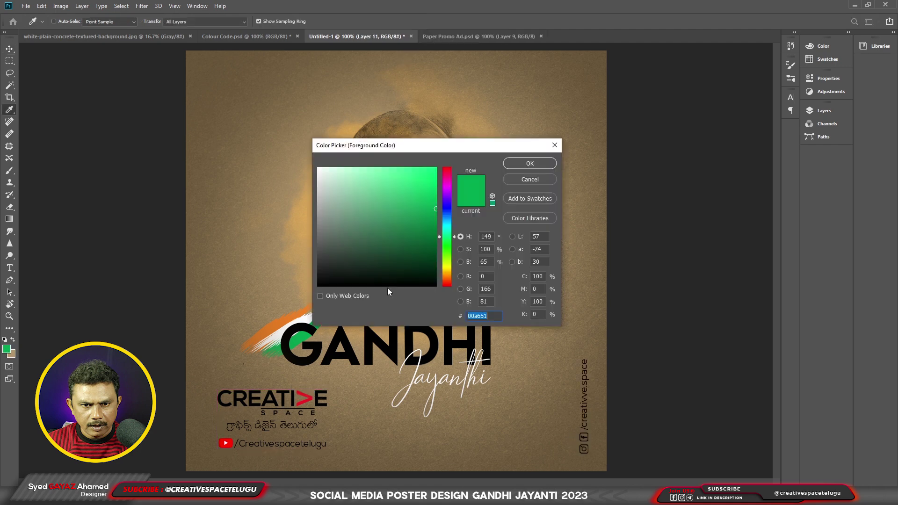
Recolour the vertical social handles to the sampled tan d4a257 and paste in the round-glasses graphic.
click(303, 215)
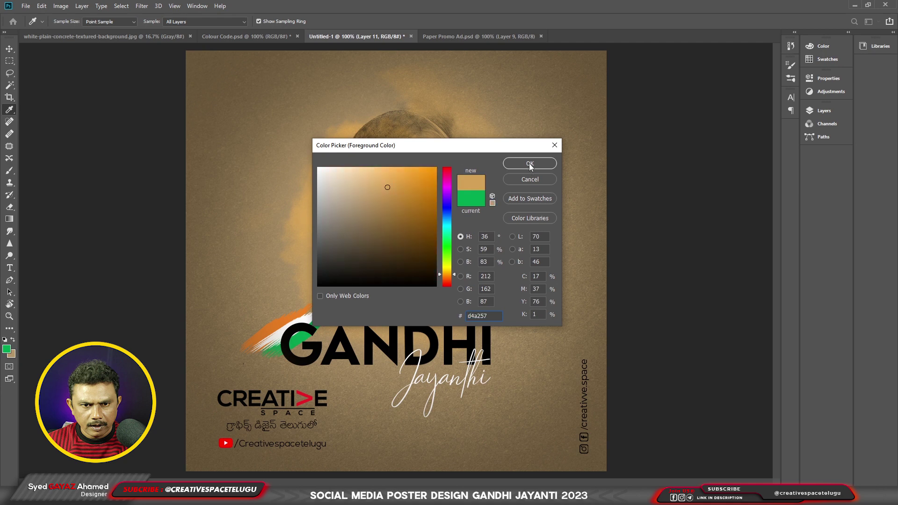
click(530, 164)
key(v)
key(alt+BackSpace)
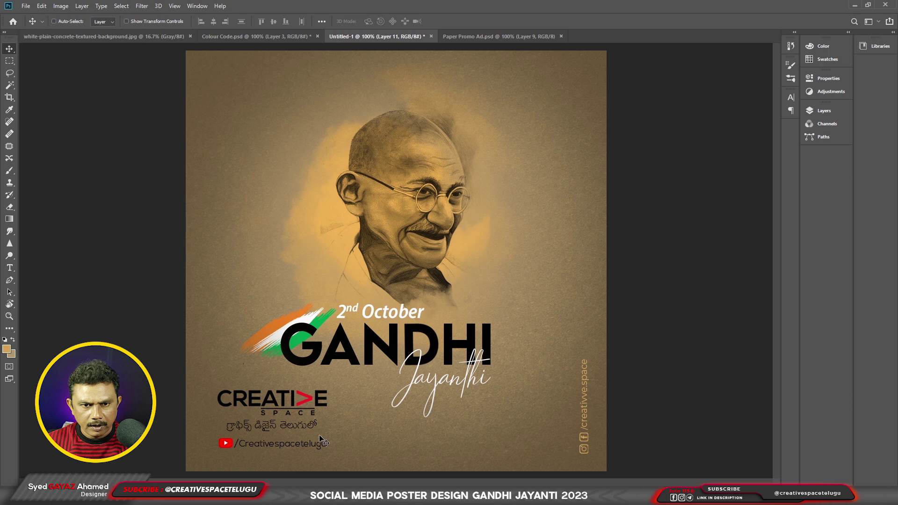
key(ctrl+v)
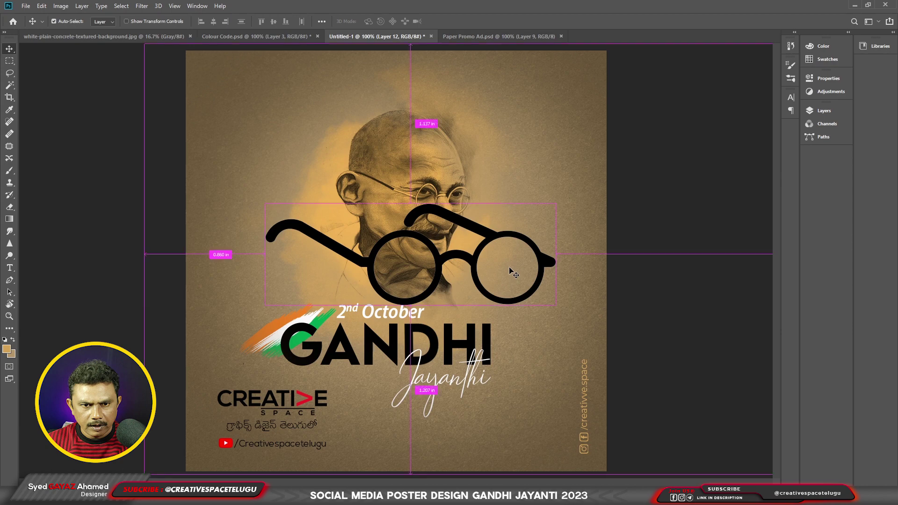
Scale the glasses down to about 19% under GANDHI and zoom in on them.
key(ctrl+t)
drag(556, 205, 372, 388)
key(Return)
ctrl+click(370, 409)
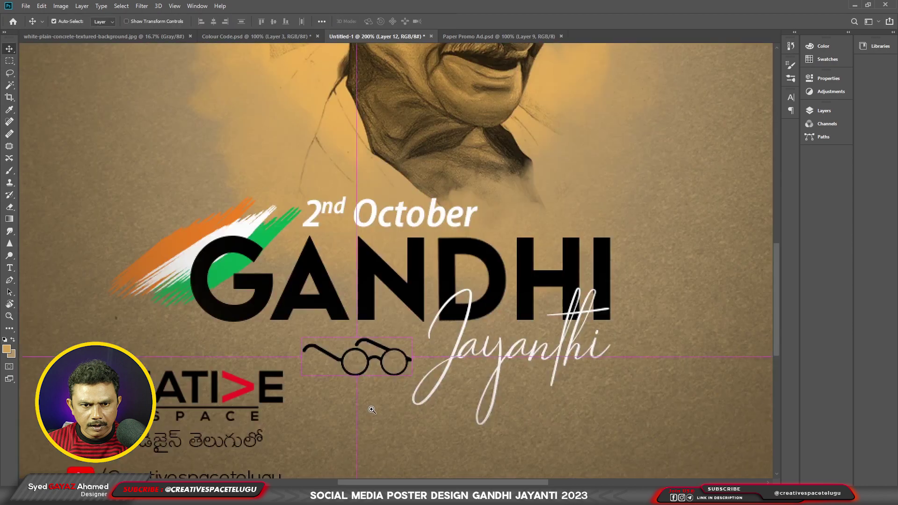
ctrl+click(371, 409)
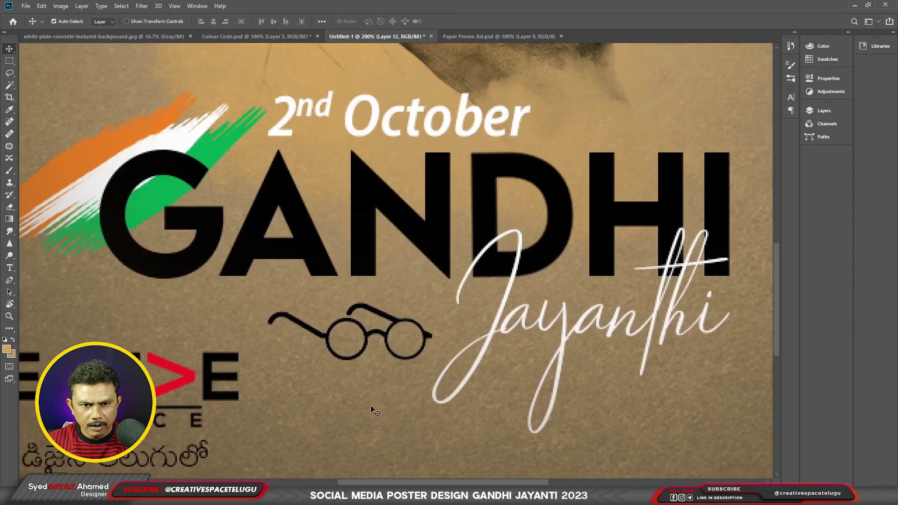
Set up a flattened elliptical Soft Round brush in dark brown.
key(b)
right_click(366, 334)
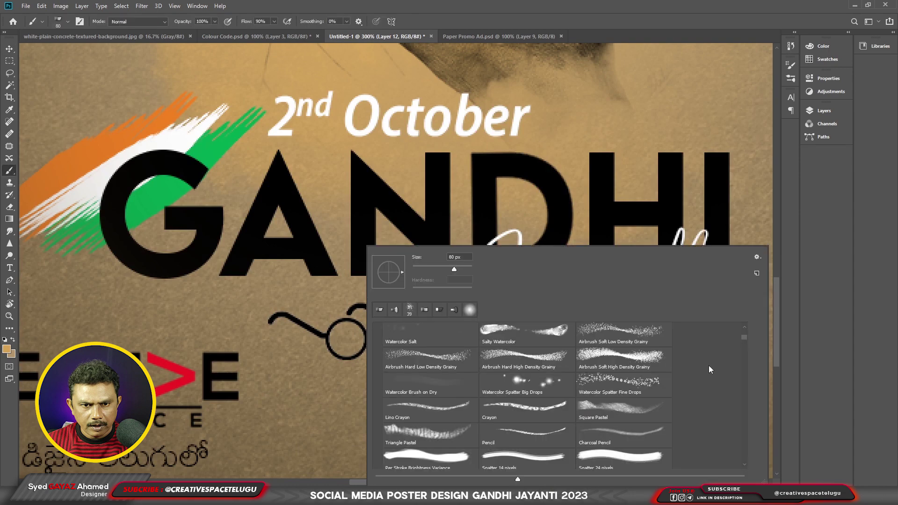
drag(745, 338, 744, 329)
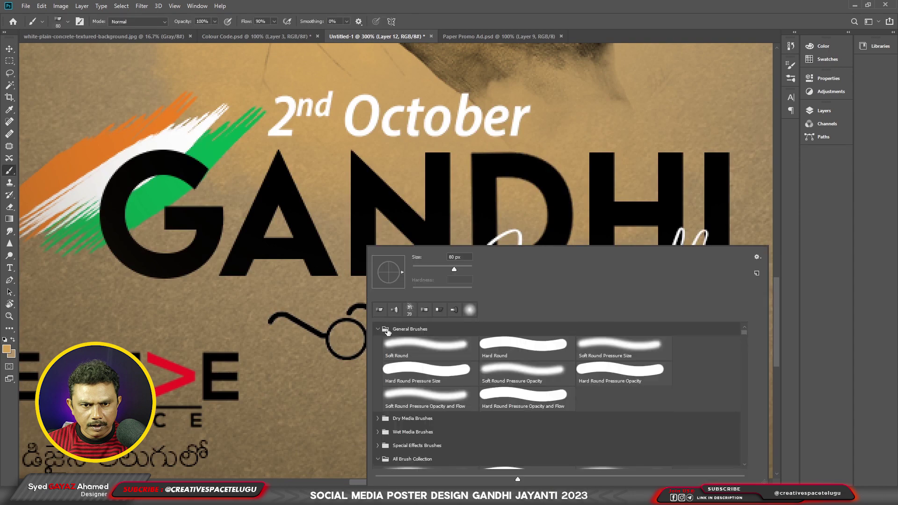
click(402, 341)
key(Return)
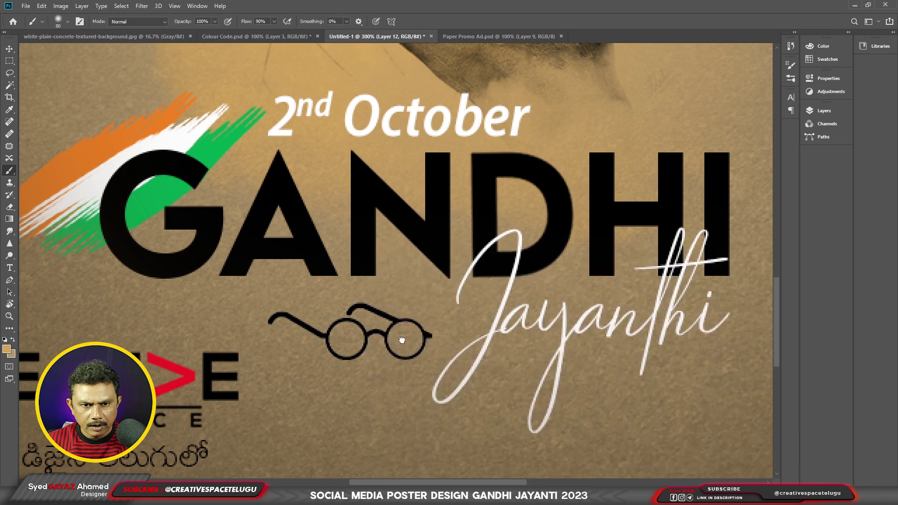
right_click(387, 293)
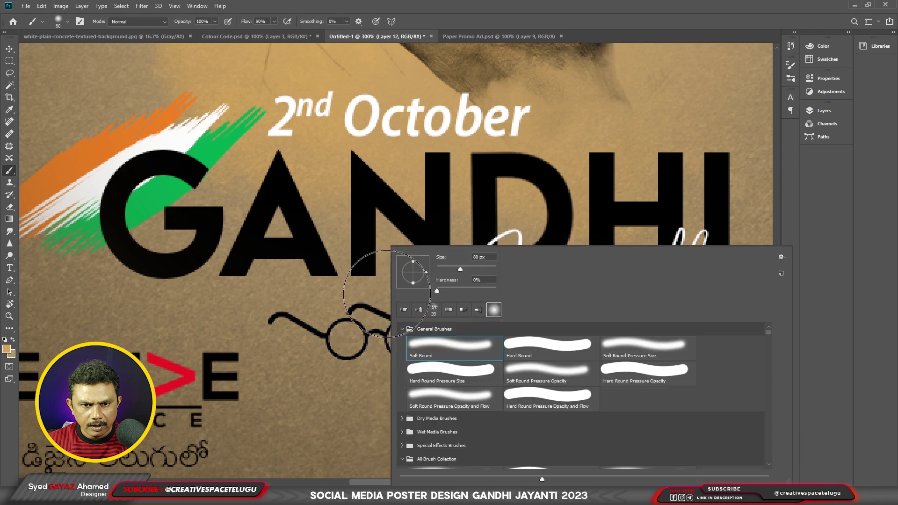
drag(412, 282, 414, 280)
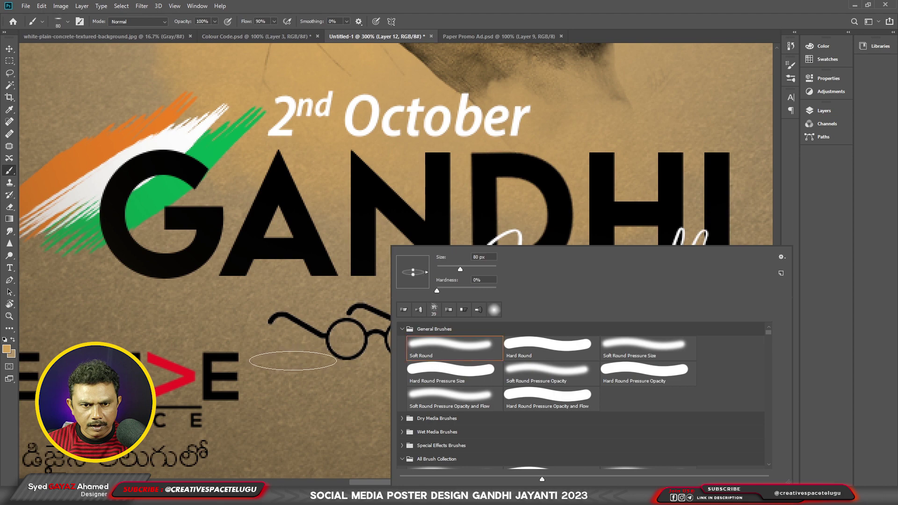
click(7, 349)
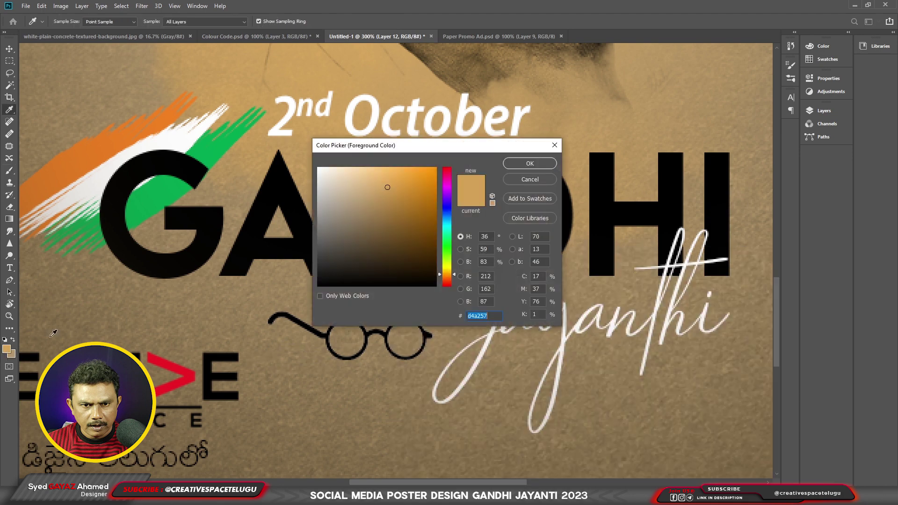
click(526, 163)
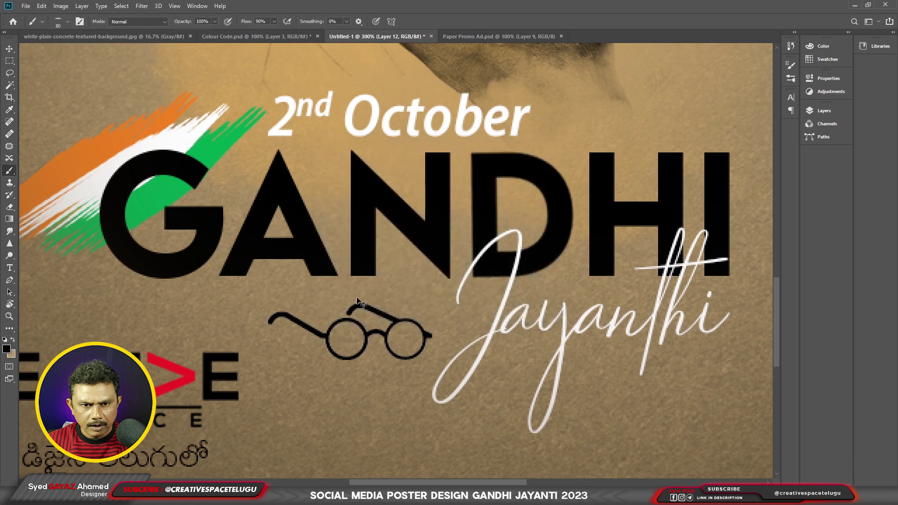
Paint a soft shadow under the glasses on a new layer, scale it to about 40% and lower its opacity.
key(ctrl+shift+n)
key(Return)
click(354, 376)
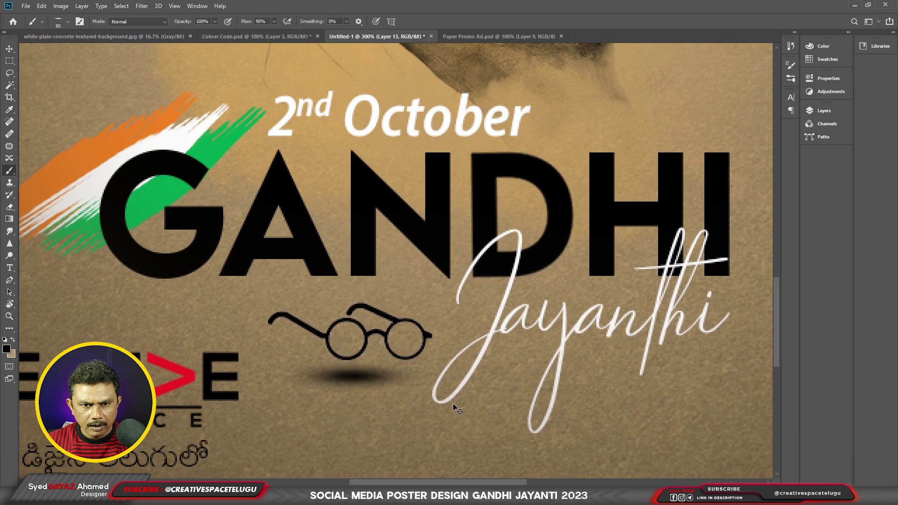
key(ctrl+t)
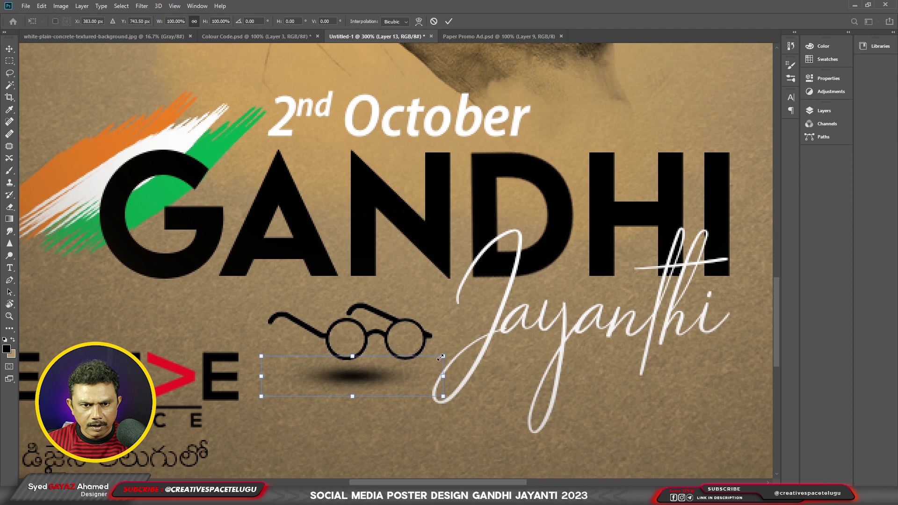
drag(442, 356, 348, 369)
key(Return)
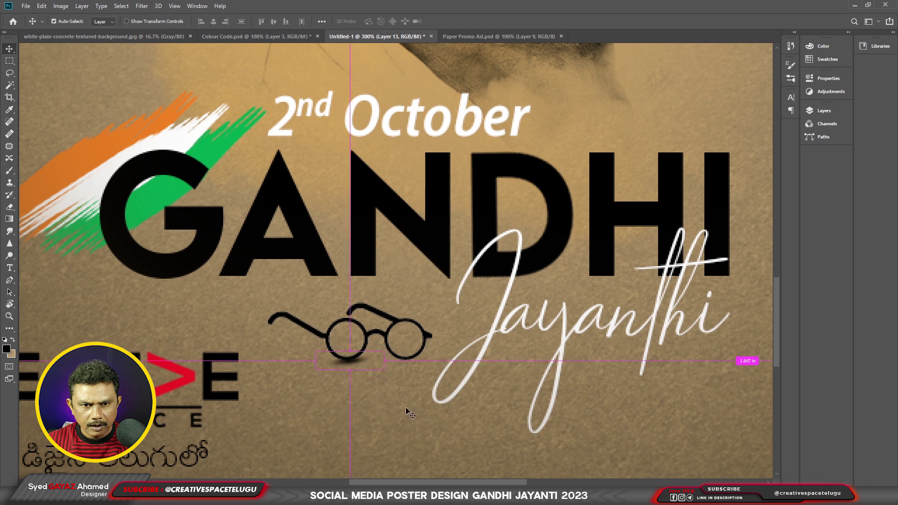
key(5)
key(alt)
Duplicate the shadow under the right lens and under the left arm, rotated about 37 degrees.
drag(360, 370, 413, 368)
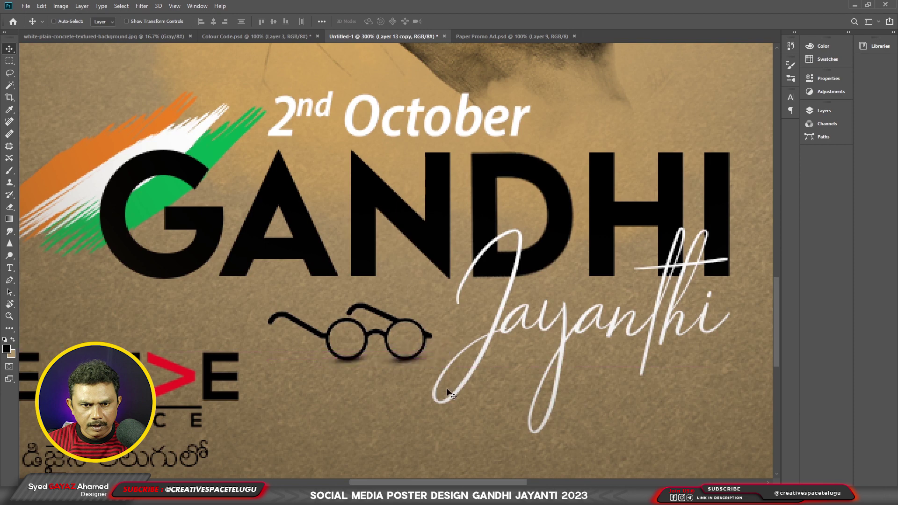
key(ctrl+t)
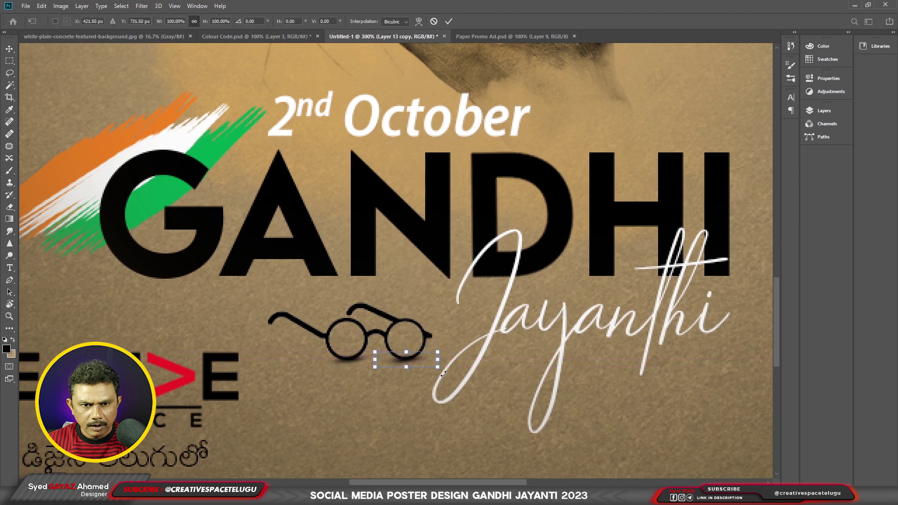
key(Return)
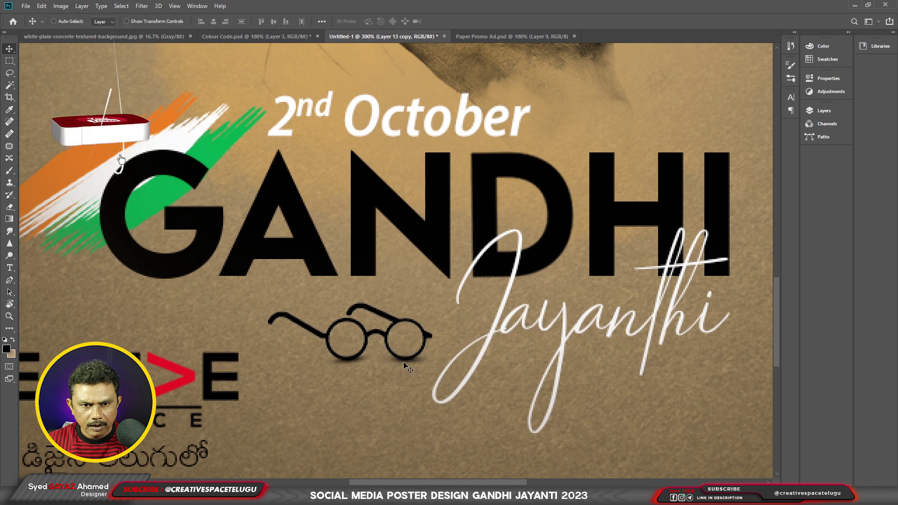
key(alt)
drag(419, 367, 300, 354)
key(ctrl+t)
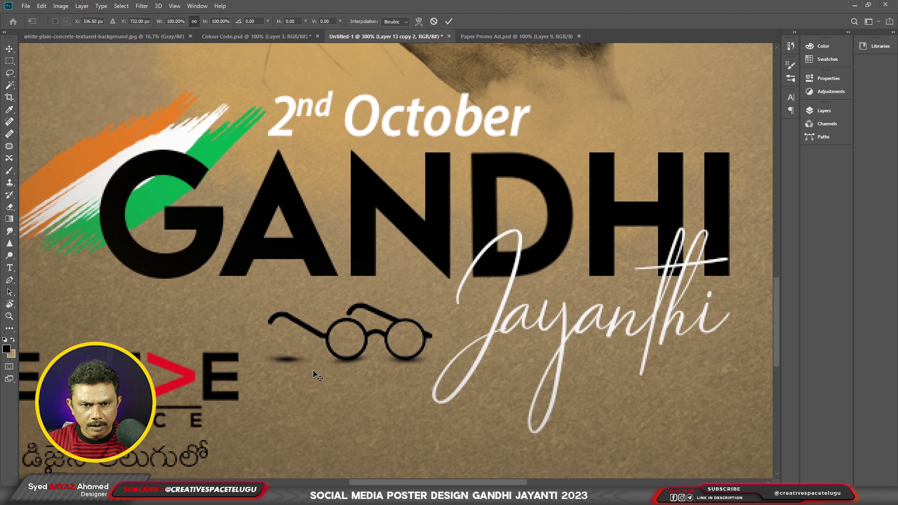
drag(320, 369, 362, 346)
key(Return)
key(ctrl+t)
key(Return)
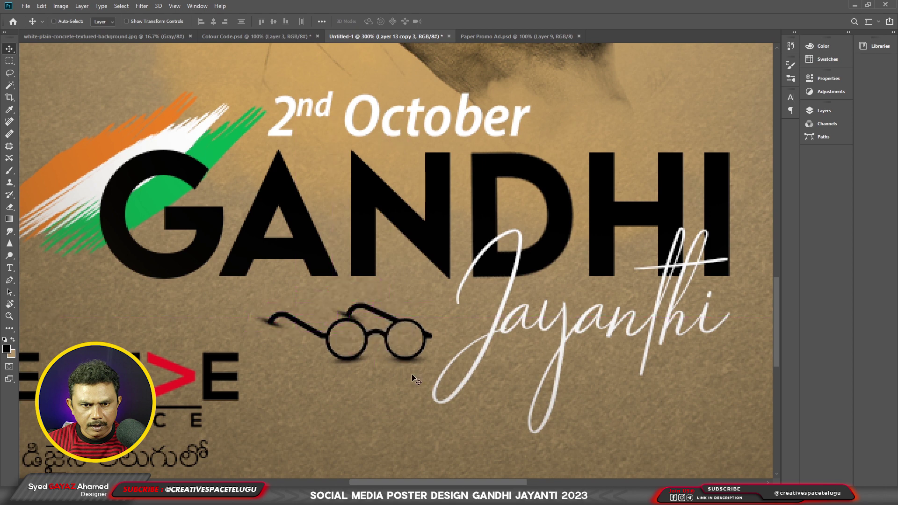
Select the left-arm shadow layer and view the whole poster.
ctrl+click(286, 332)
key(F7)
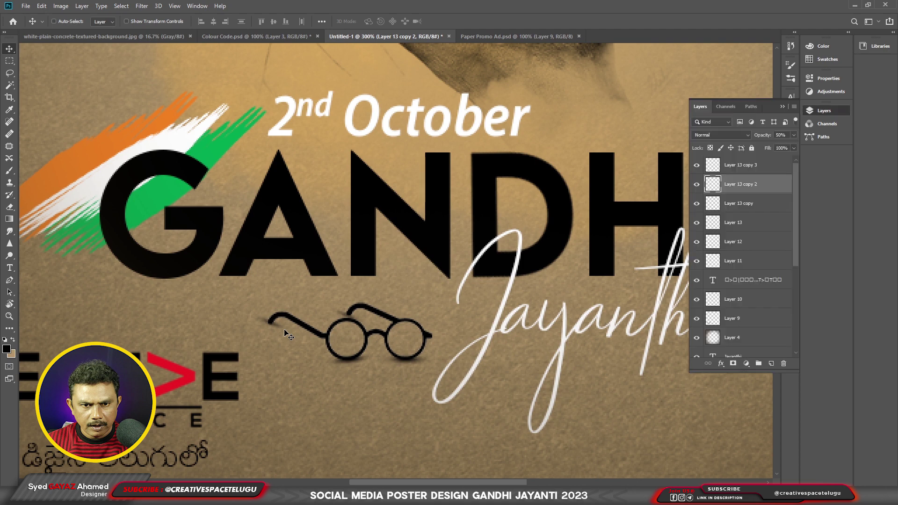
key(F7)
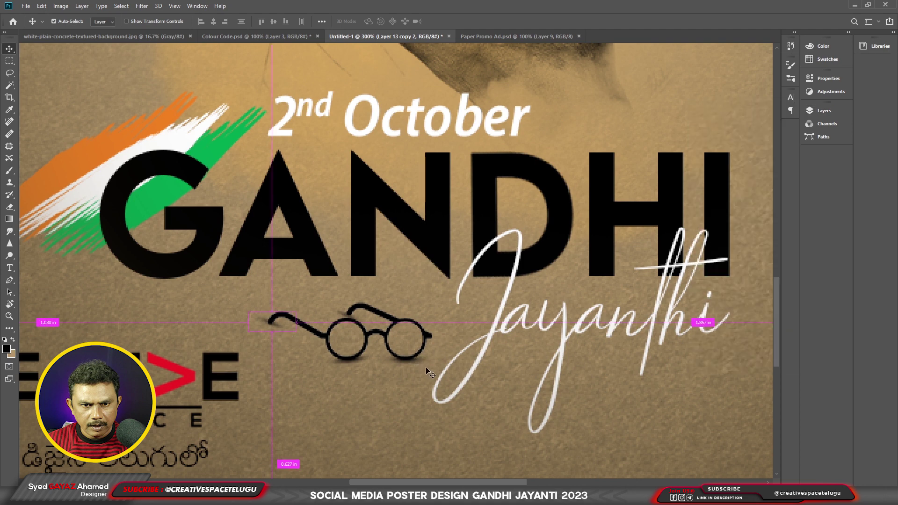
key(ctrl+1)
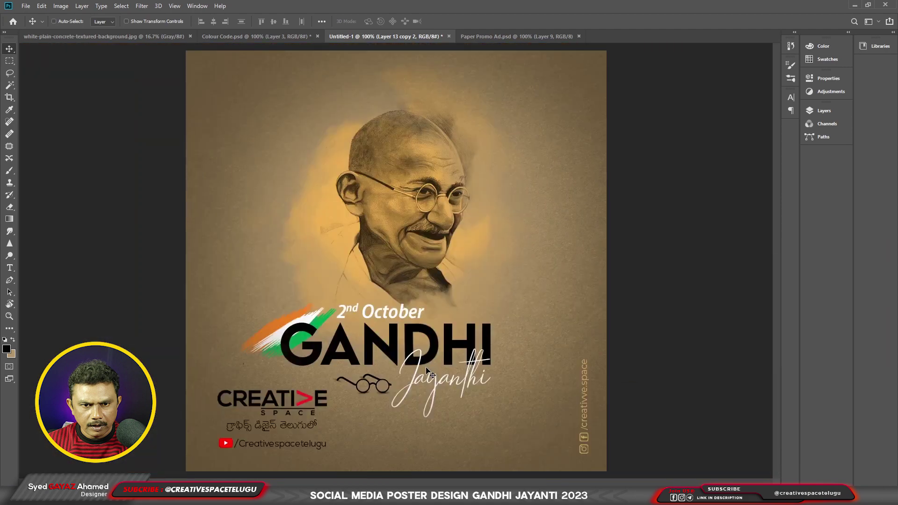